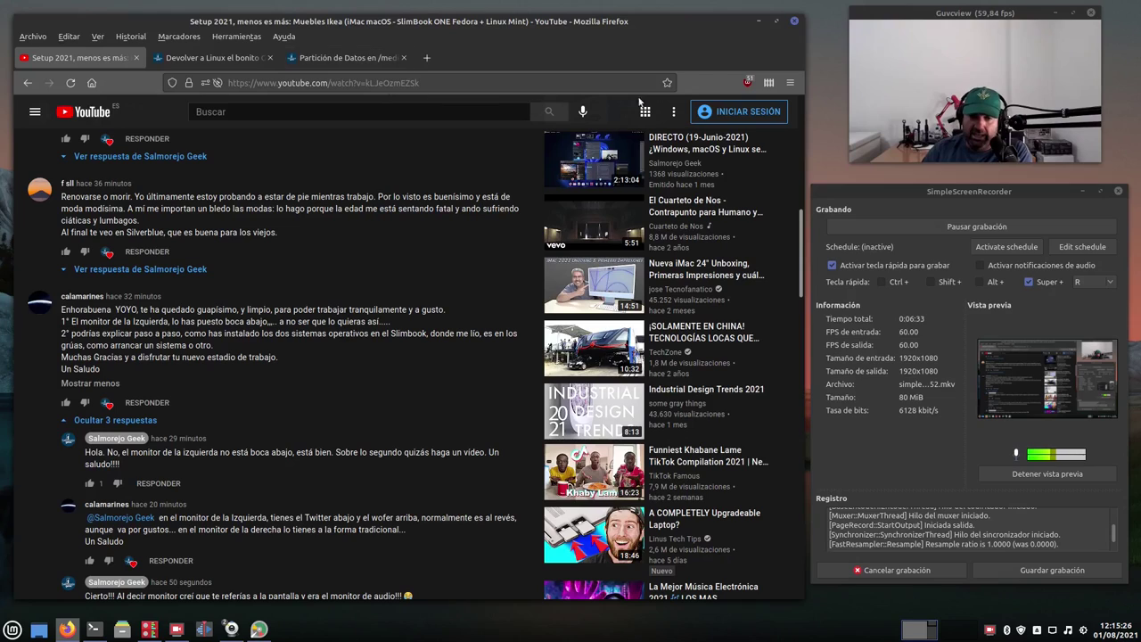
# Switch from the browser to GParted and inspect the EFI System Partition of the /dev/nvme0n1 disk.
pyautogui.click(758, 20)
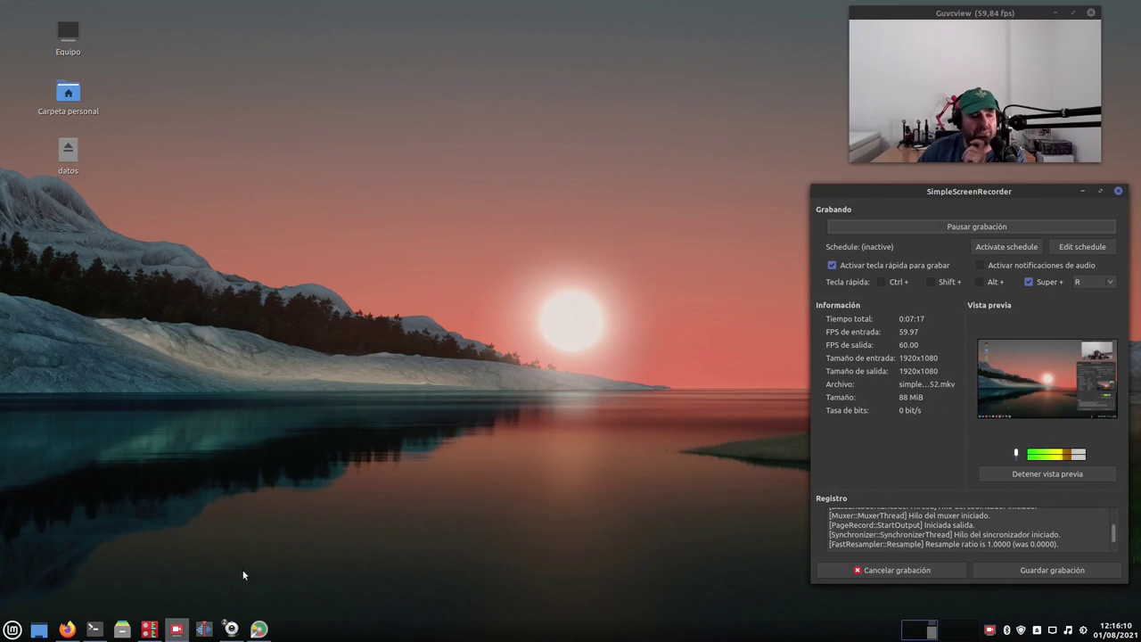
pyautogui.click(259, 628)
pyautogui.moveTo(403, 26); pyautogui.dragTo(426, 48)
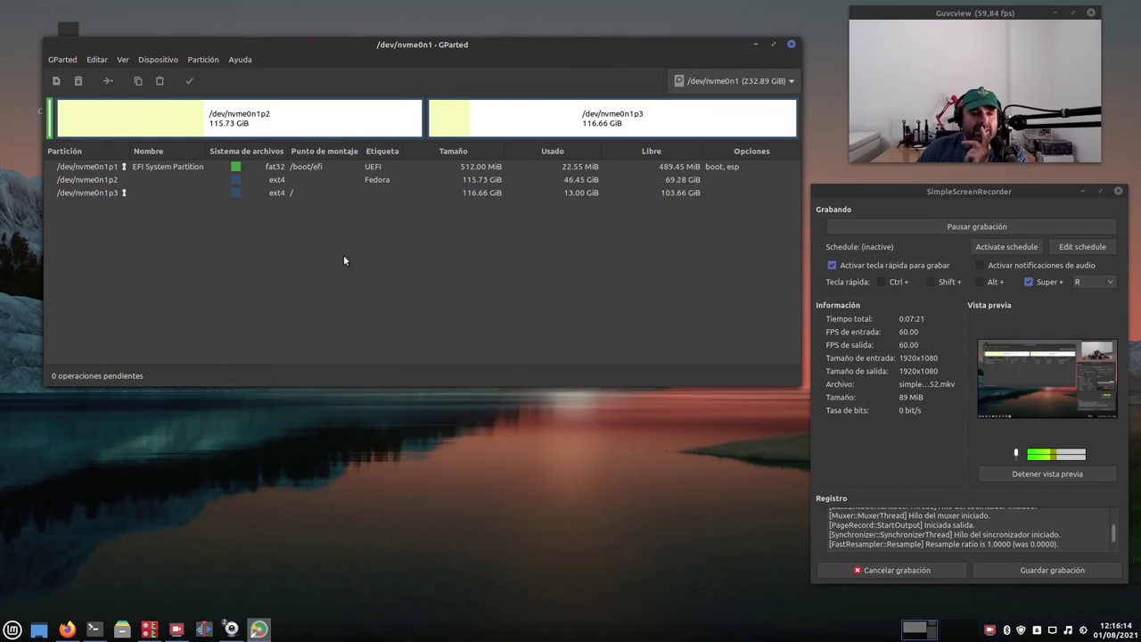
pyautogui.moveTo(428, 43); pyautogui.dragTo(433, 61)
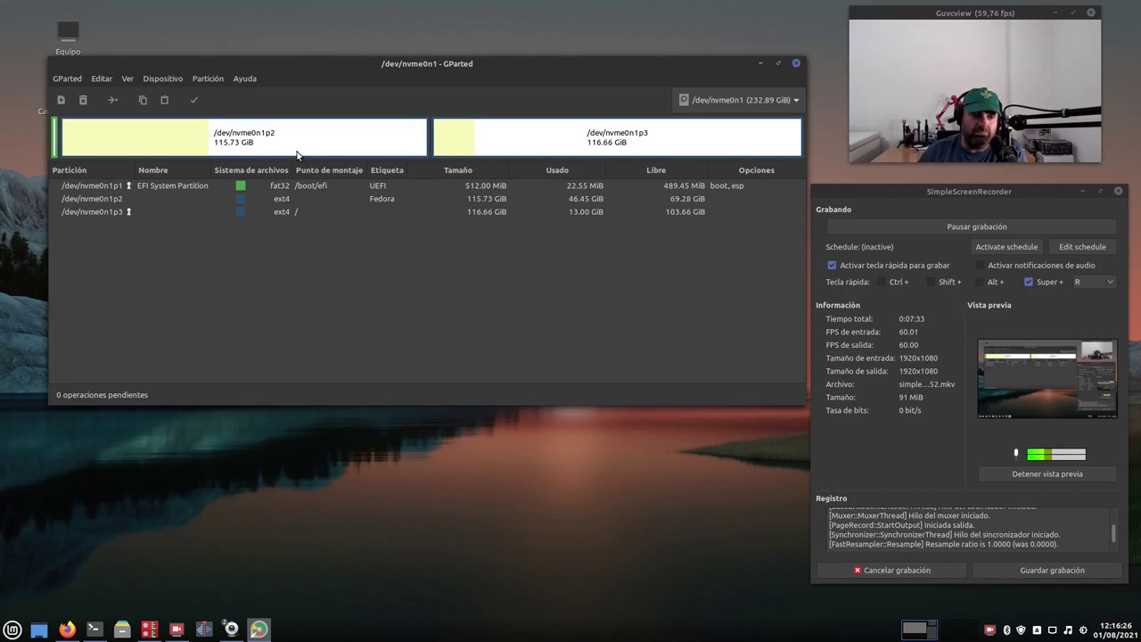
pyautogui.click(176, 186)
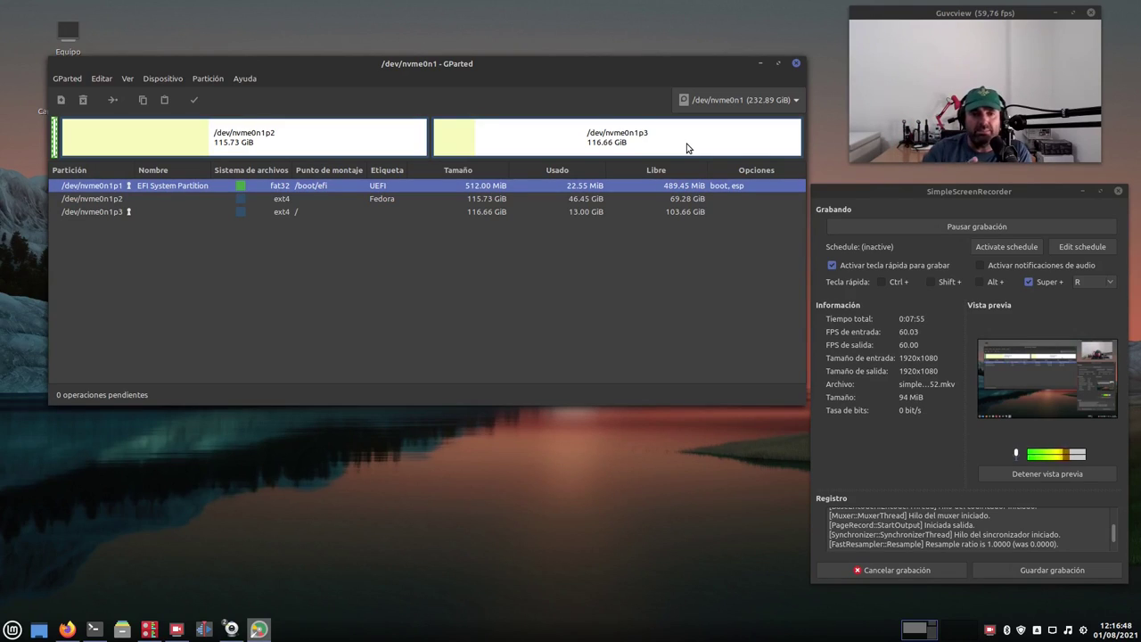
# Compare the partition layout of the /dev/sda disk with that of /dev/nvme0n1, finishing on /dev/nvme0n1.
pyautogui.click(741, 95)
pyautogui.click(715, 120)
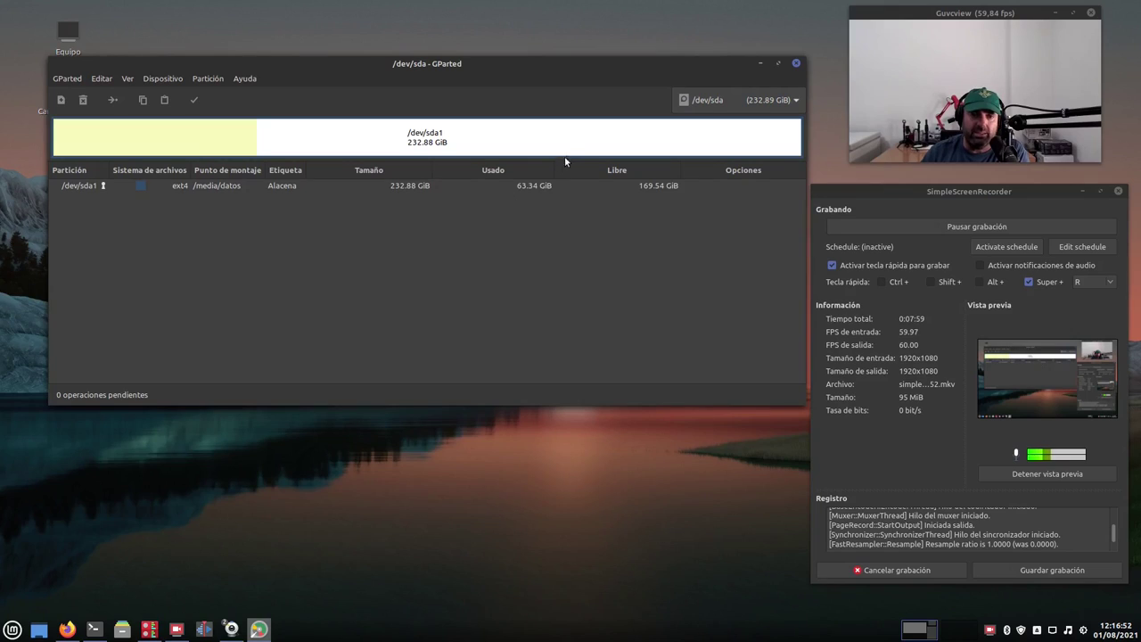
pyautogui.click(704, 101)
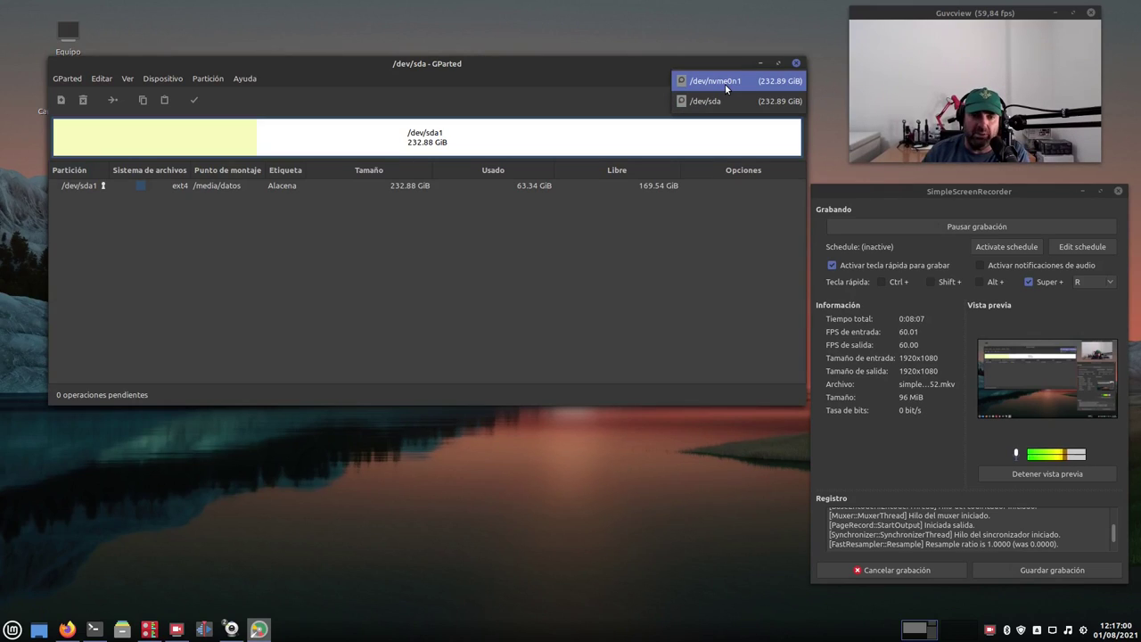
pyautogui.click(706, 105)
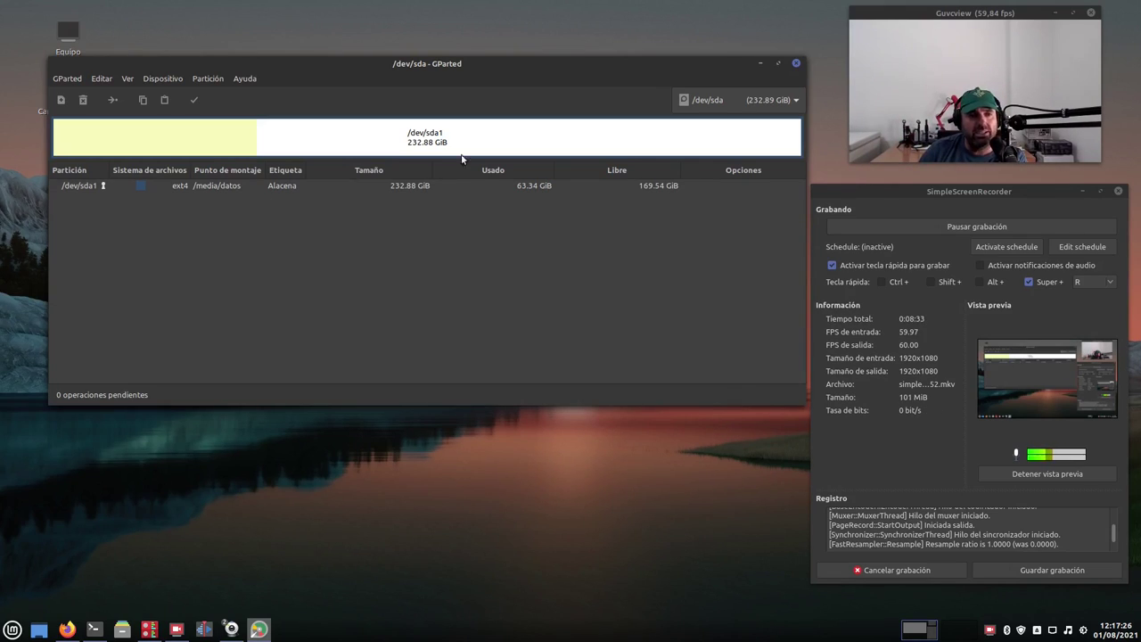
pyautogui.click(718, 103)
pyautogui.click(720, 88)
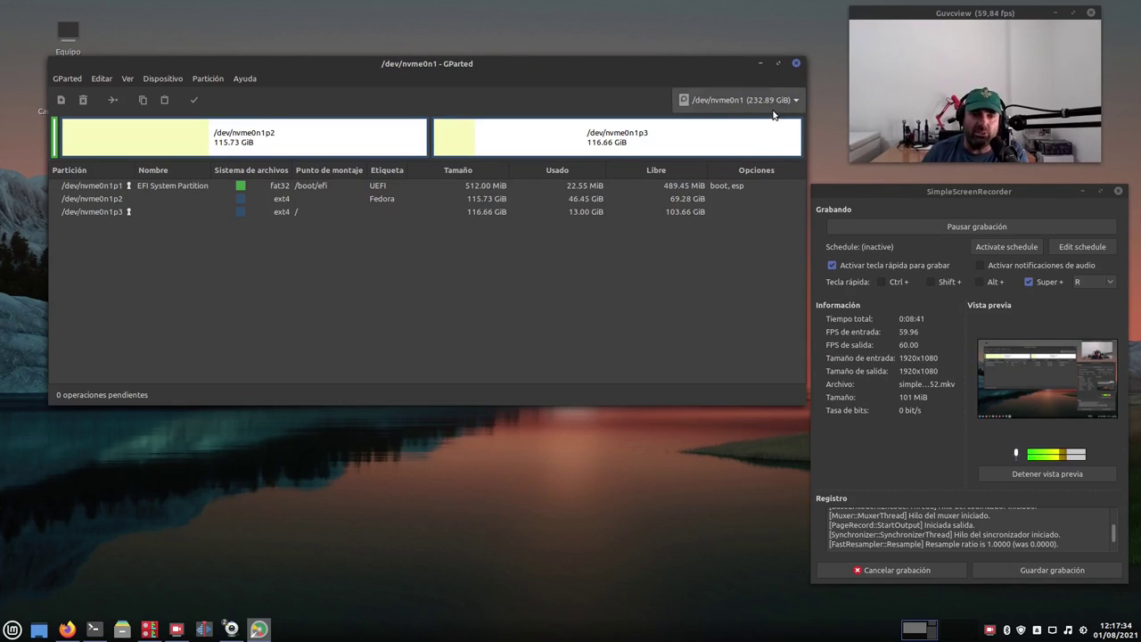
pyautogui.click(709, 99)
pyautogui.click(707, 123)
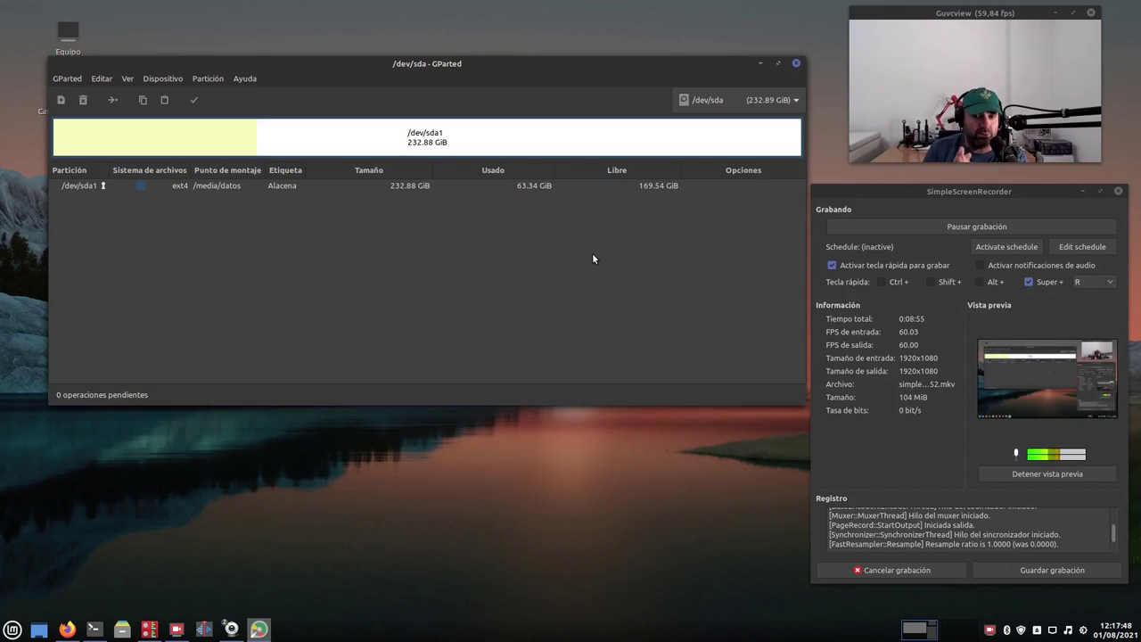
pyautogui.click(744, 101)
pyautogui.click(725, 80)
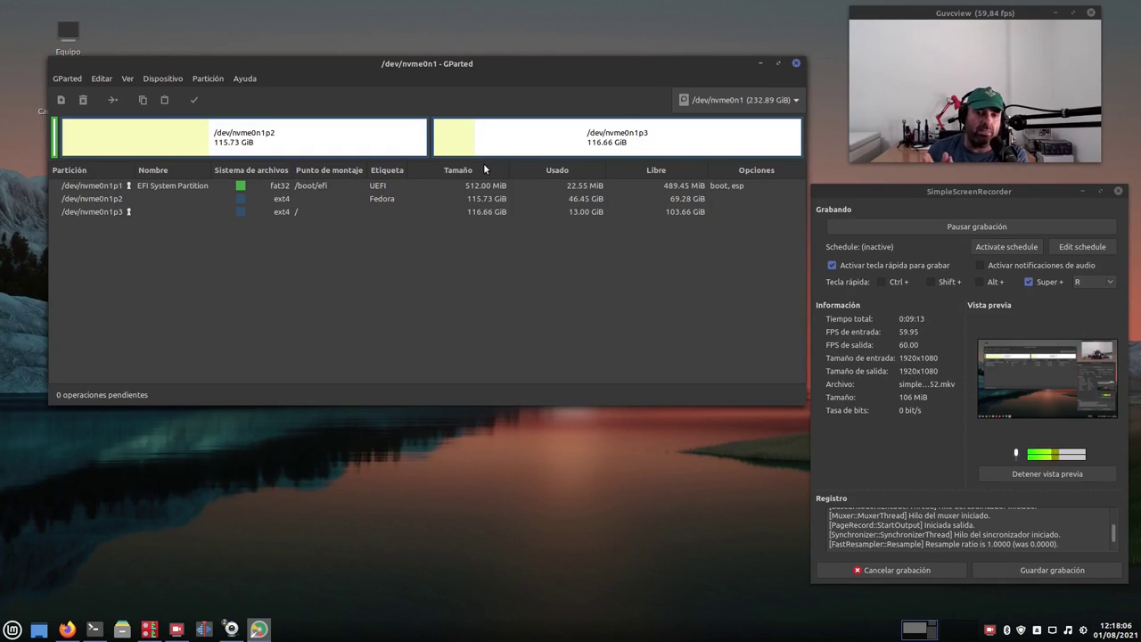
# Examine the EFI partition and the two ext4 partitions of /dev/nvme0n1 one by one.
pyautogui.click(515, 146)
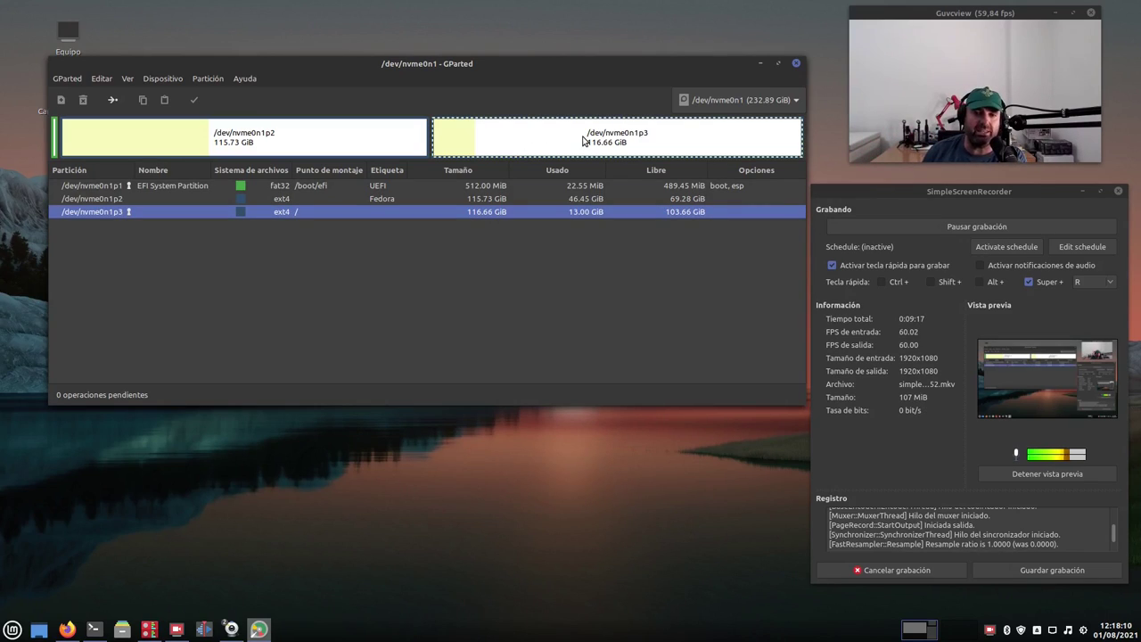
pyautogui.click(352, 148)
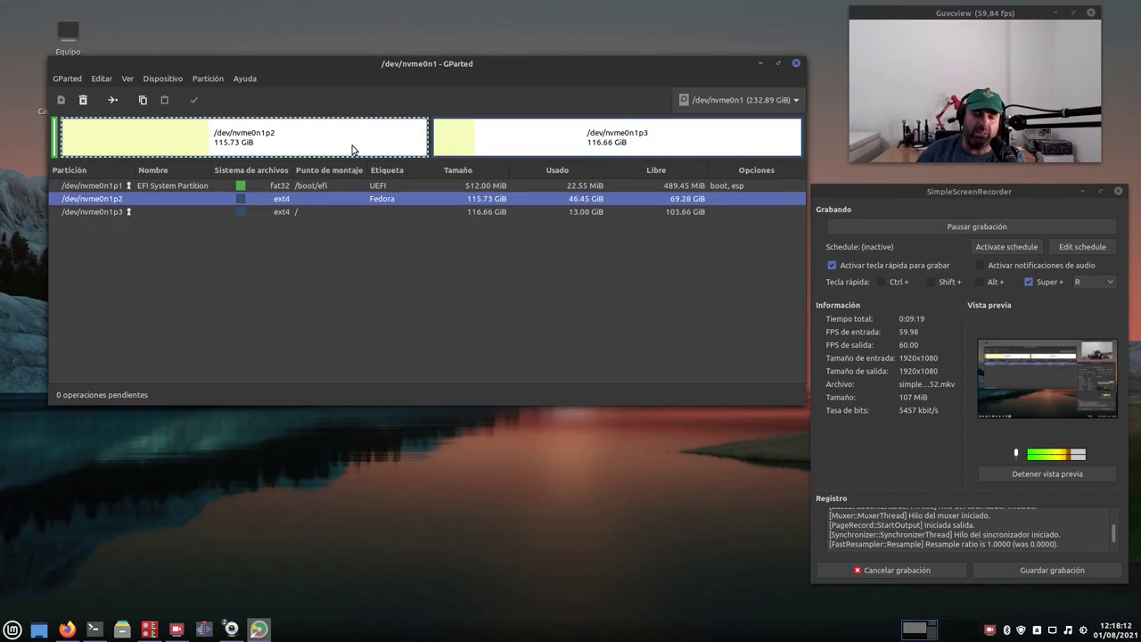
pyautogui.click(529, 143)
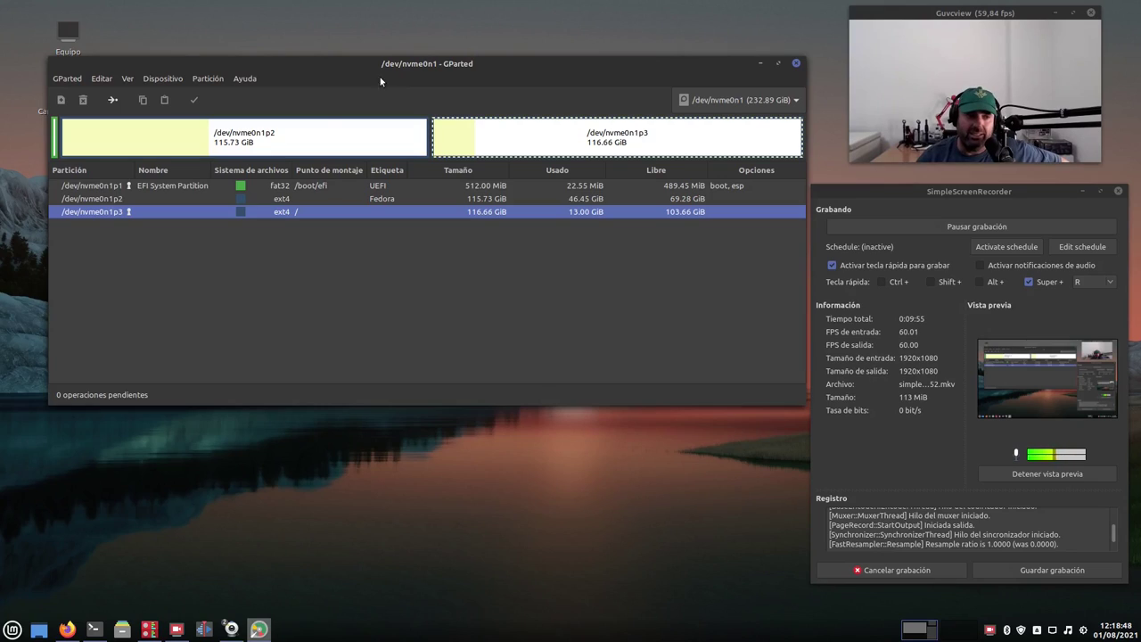
pyautogui.click(341, 200)
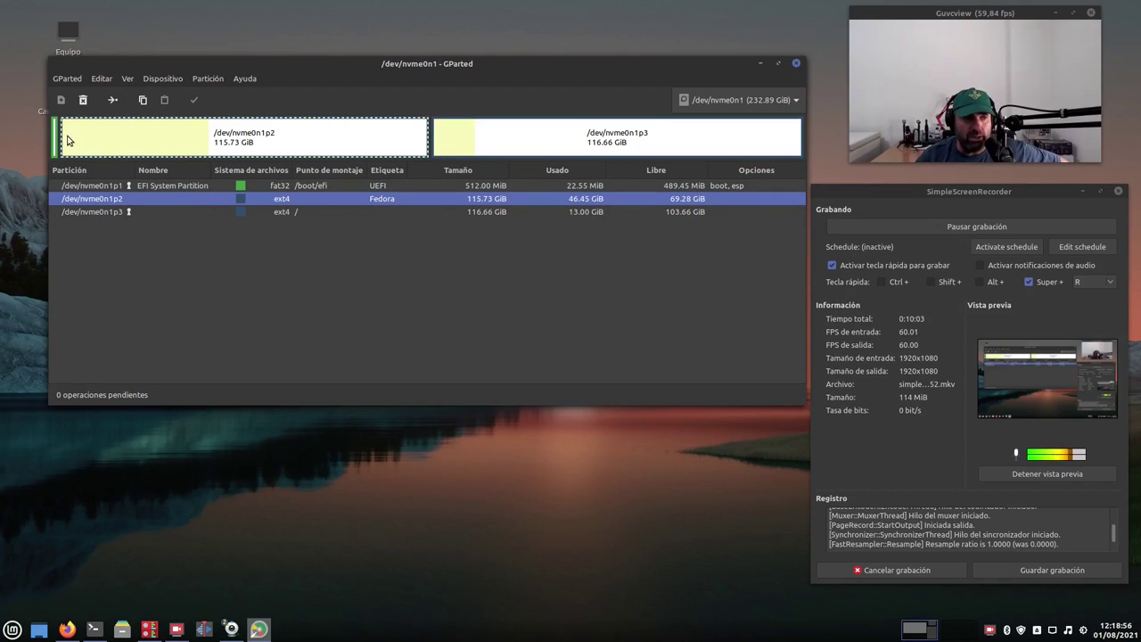
pyautogui.click(155, 186)
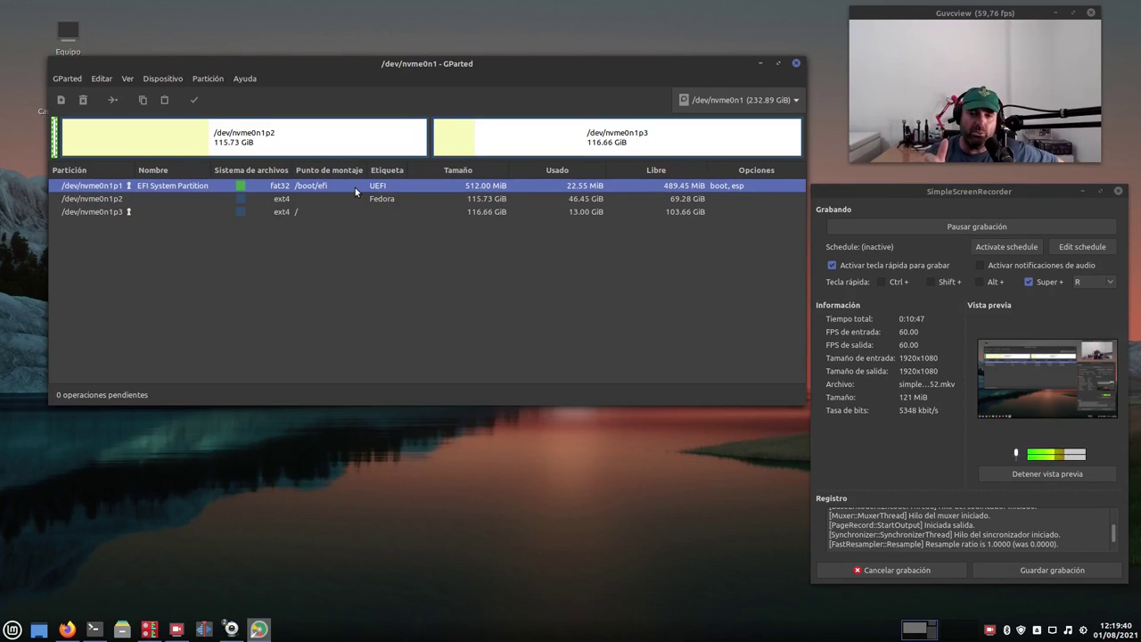
pyautogui.click(244, 144)
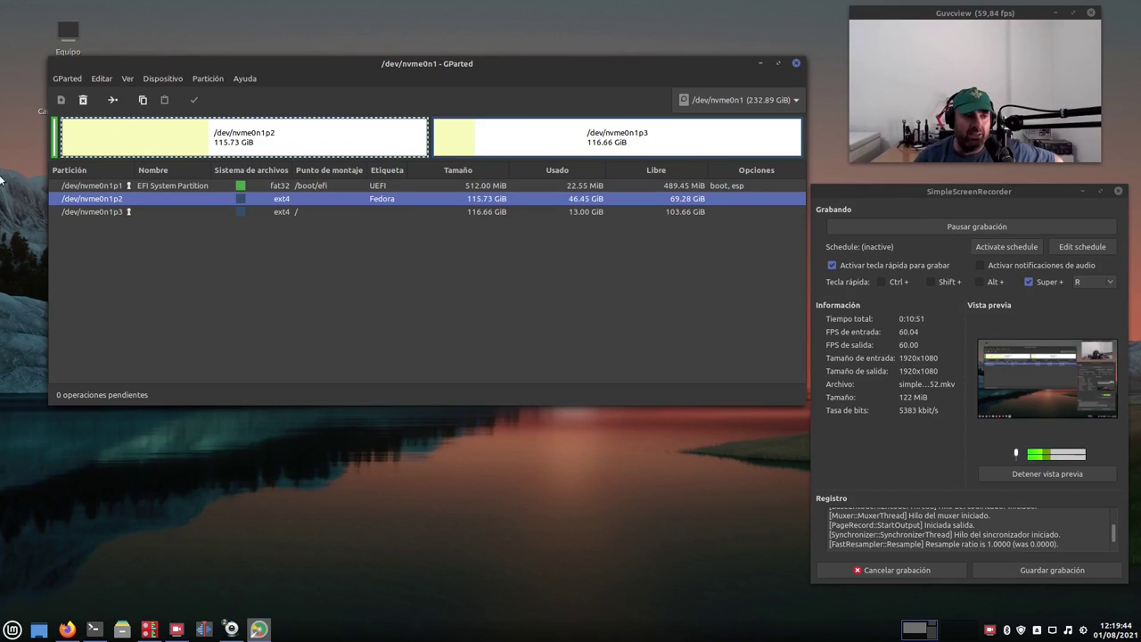
pyautogui.click(54, 146)
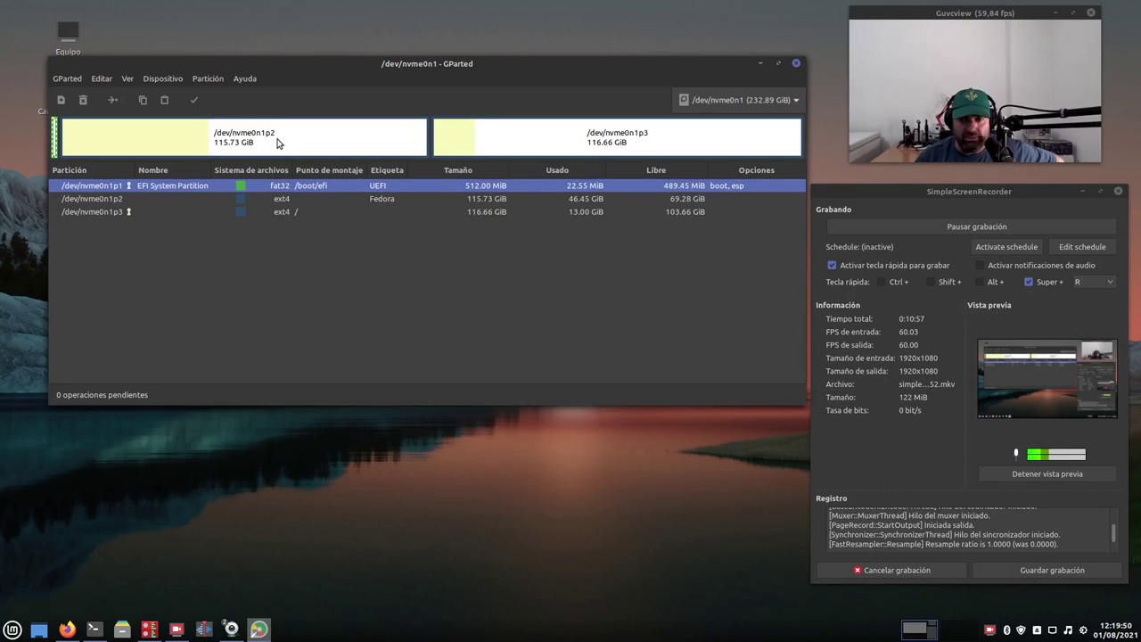
pyautogui.click(277, 144)
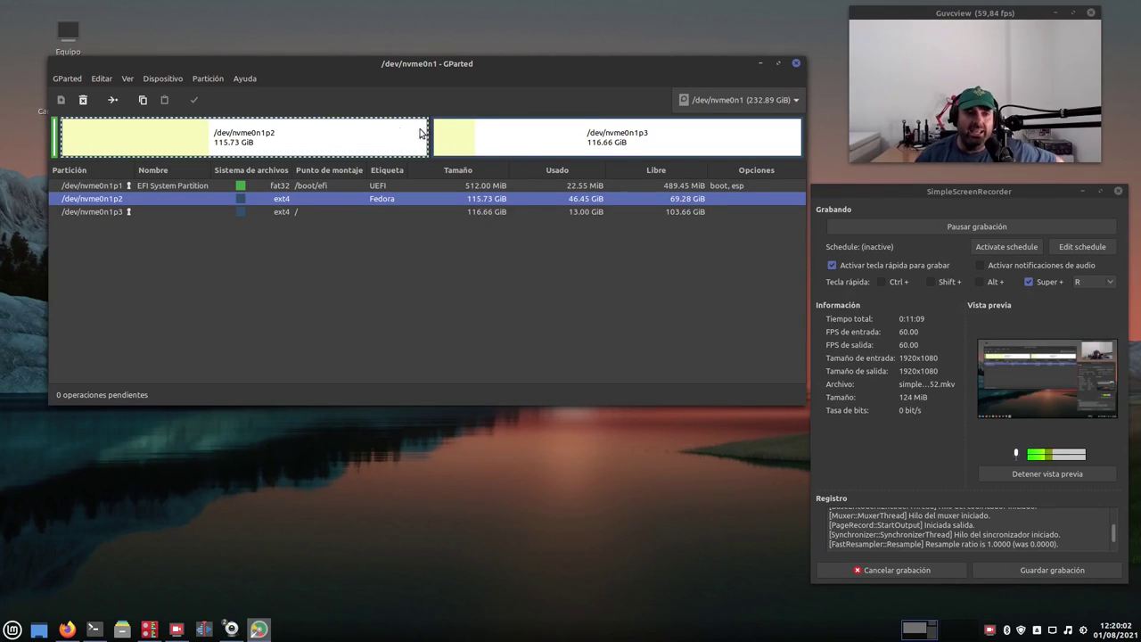
# Compare the Fedora partition /dev/nvme0n1p2 with the root partition /dev/nvme0n1p3.
pyautogui.click(478, 139)
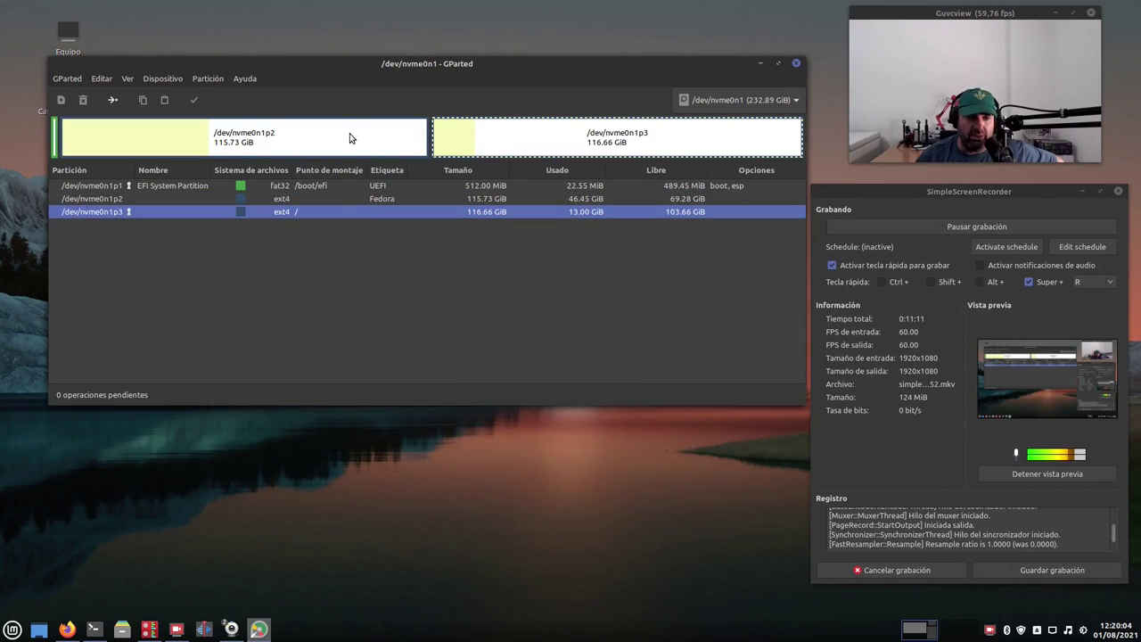
pyautogui.click(347, 138)
pyautogui.click(473, 140)
pyautogui.click(335, 139)
pyautogui.click(483, 138)
pyautogui.click(310, 138)
pyautogui.click(500, 140)
pyautogui.click(349, 140)
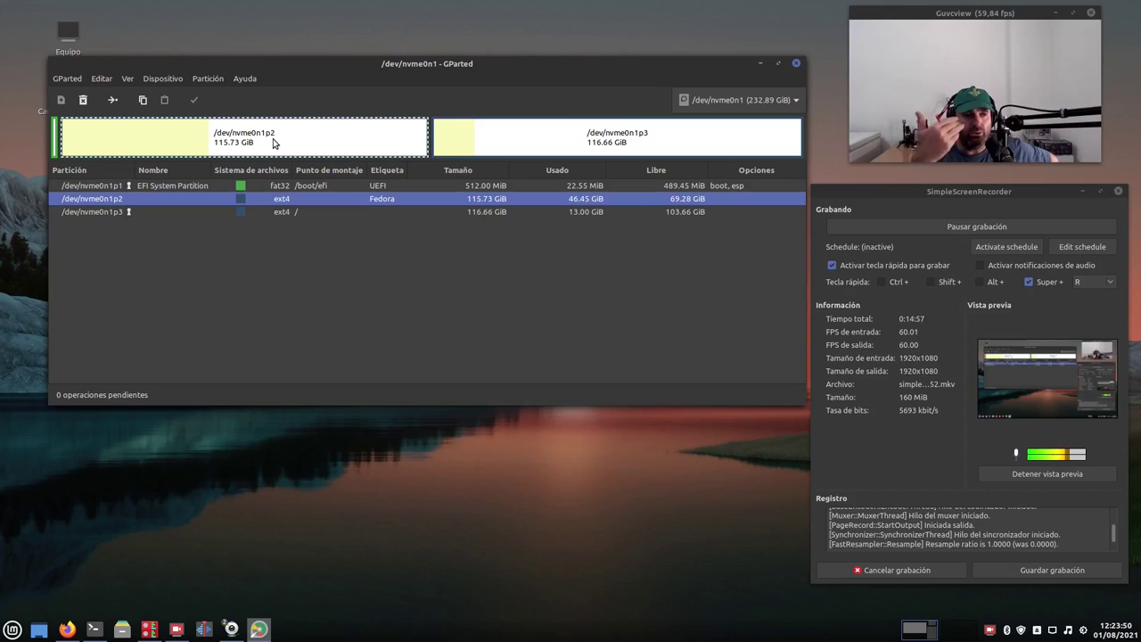
# Review the EFI partition's /boot/efi mount point alongside the two ext4 system partitions.
pyautogui.click(312, 185)
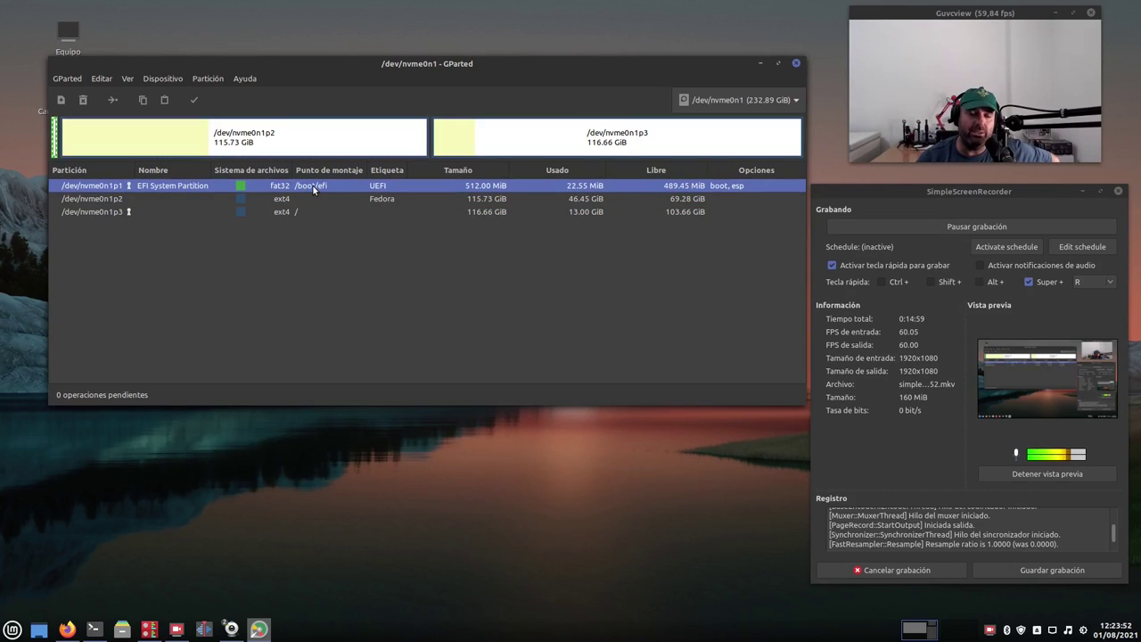
pyautogui.click(324, 134)
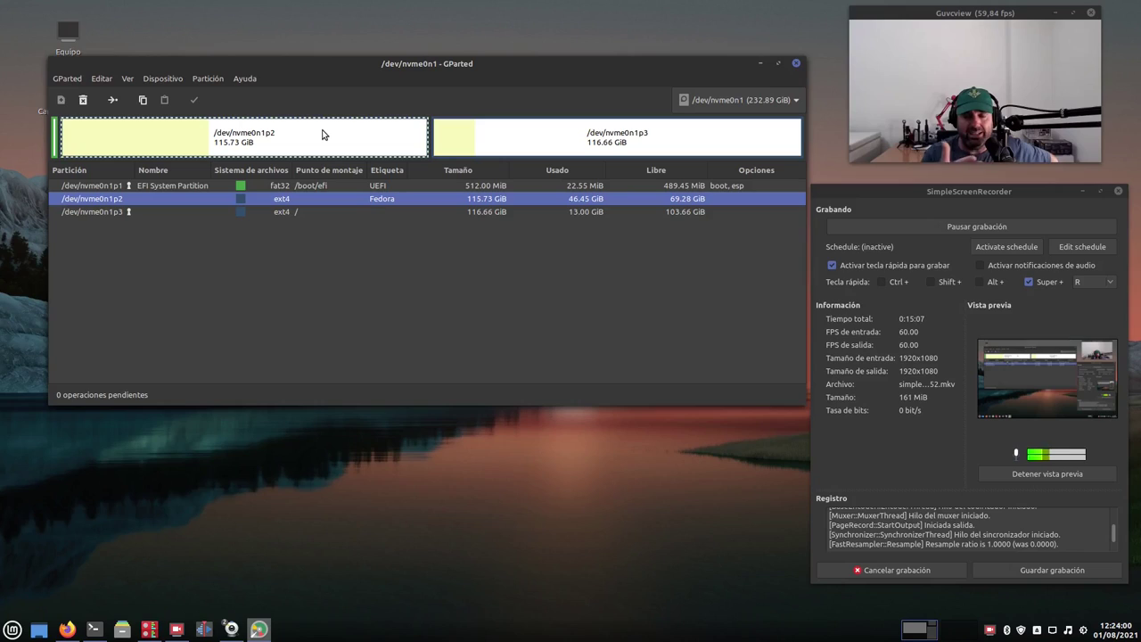
pyautogui.click(515, 146)
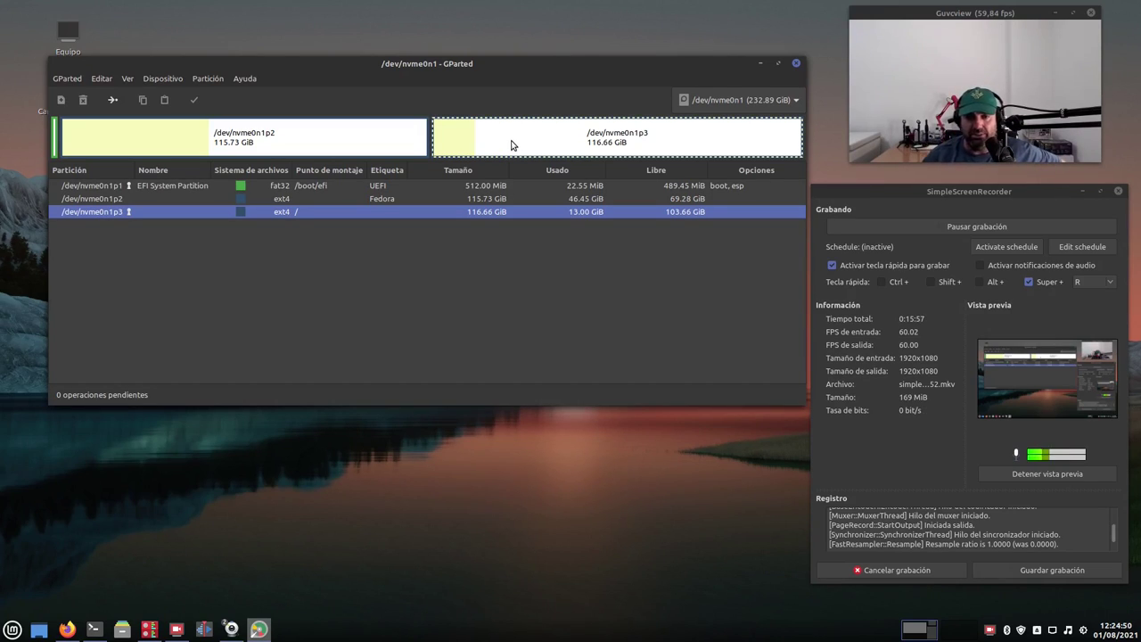
pyautogui.click(100, 186)
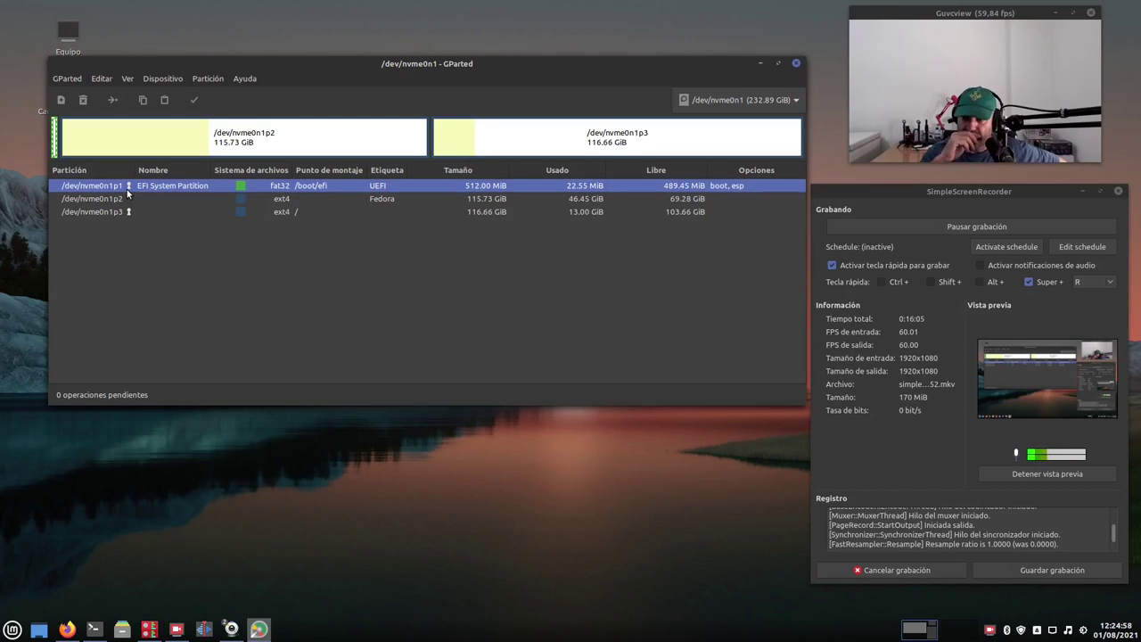
# Display the /dev/sda disk to review its data partition mounted at /media/datos.
pyautogui.click(711, 101)
pyautogui.click(701, 130)
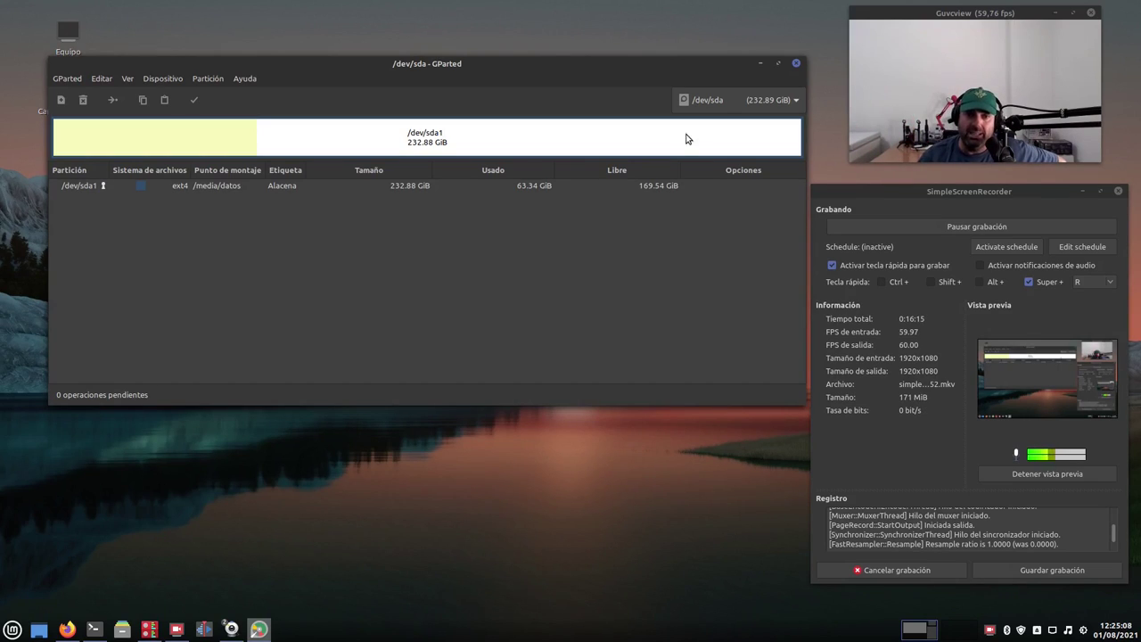
pyautogui.click(701, 101)
pyautogui.click(622, 246)
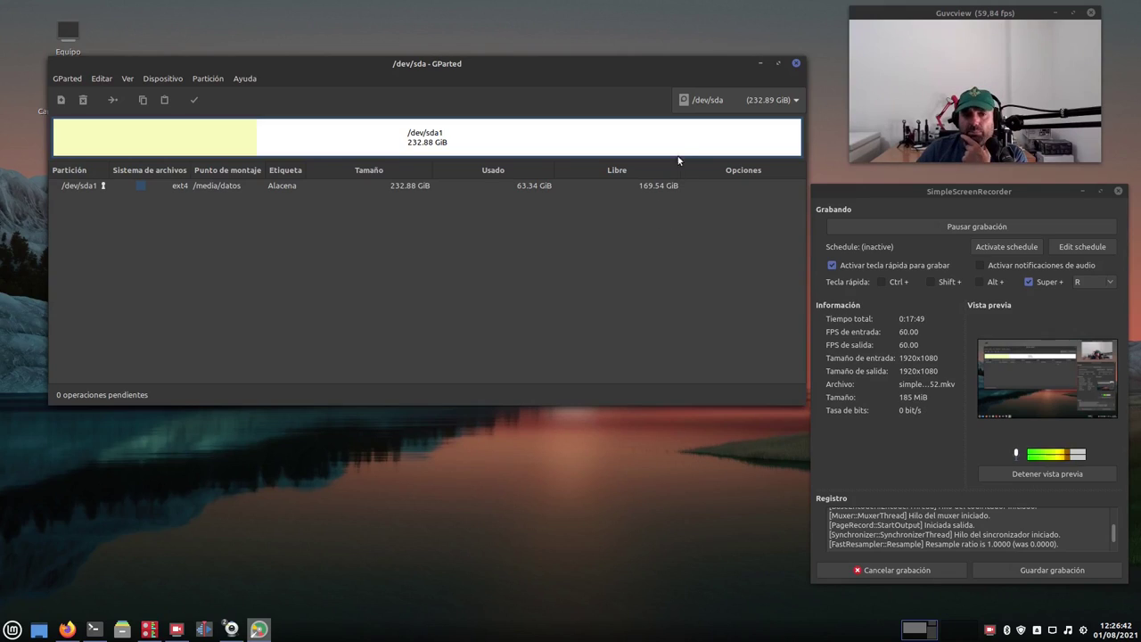
# Return to the /dev/nvme0n1 disk and check the Fedora partition against the EFI System Partition.
pyautogui.click(713, 99)
pyautogui.click(718, 82)
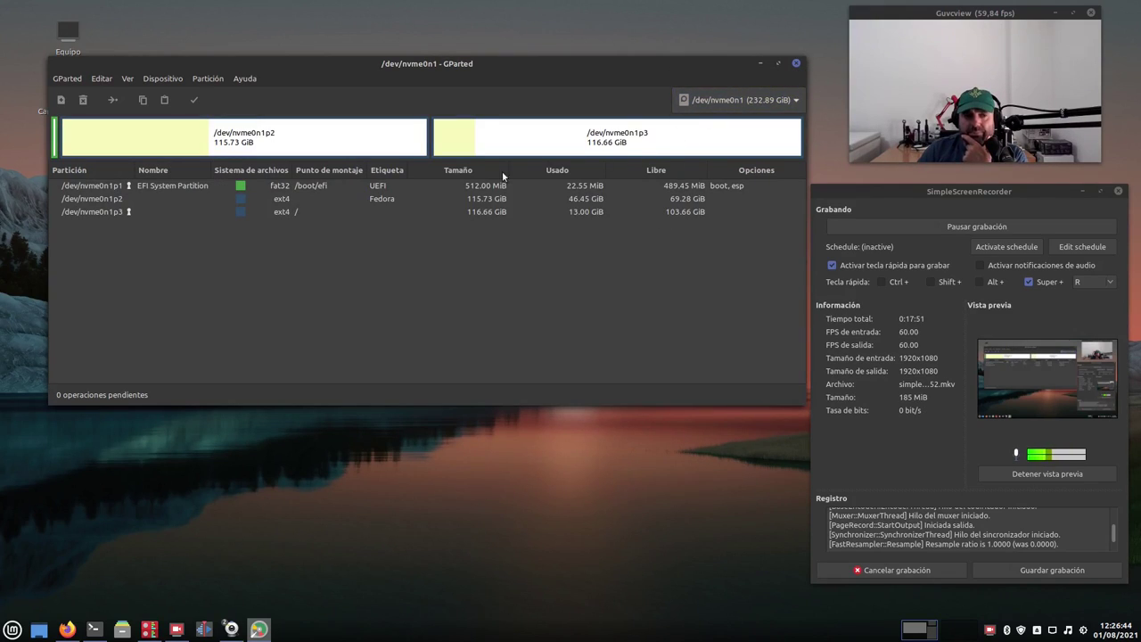
pyautogui.click(353, 136)
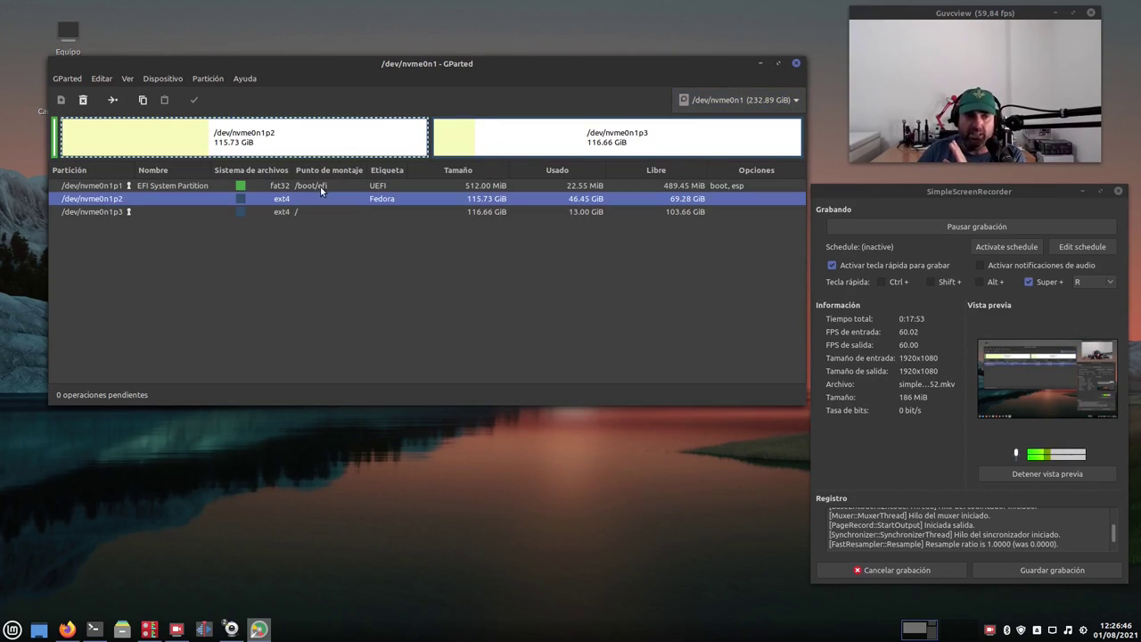
pyautogui.click(319, 185)
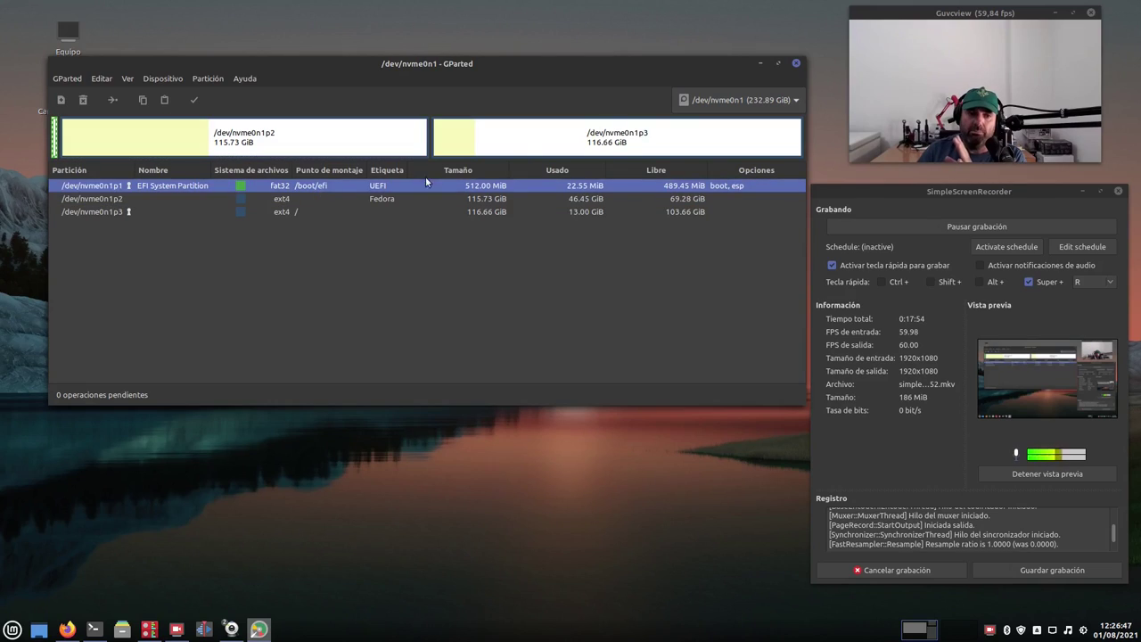
pyautogui.click(383, 153)
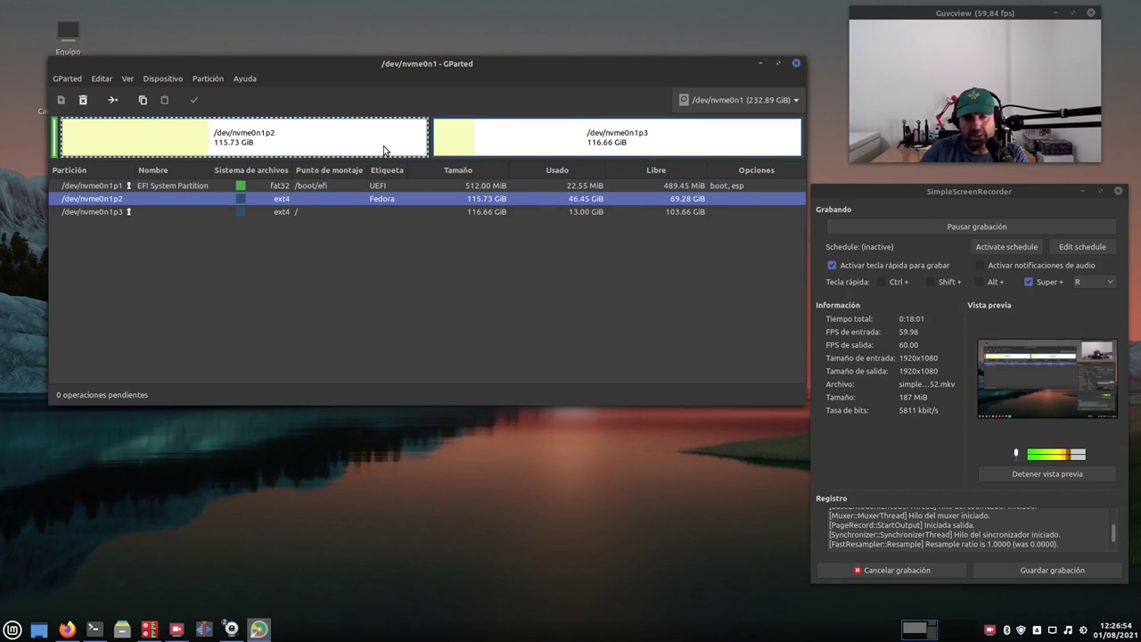
pyautogui.click(180, 188)
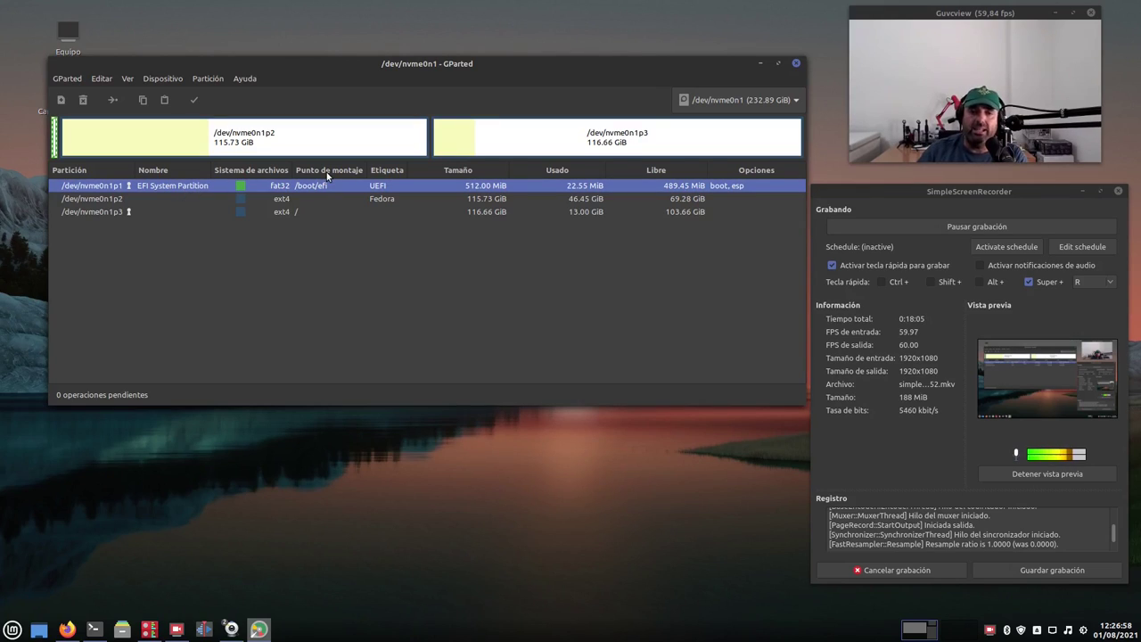
# Inspect partitions /dev/nvme0n1p3 and /dev/nvme0n1p2 in turn, ending on the EFI System Partition.
pyautogui.click(580, 135)
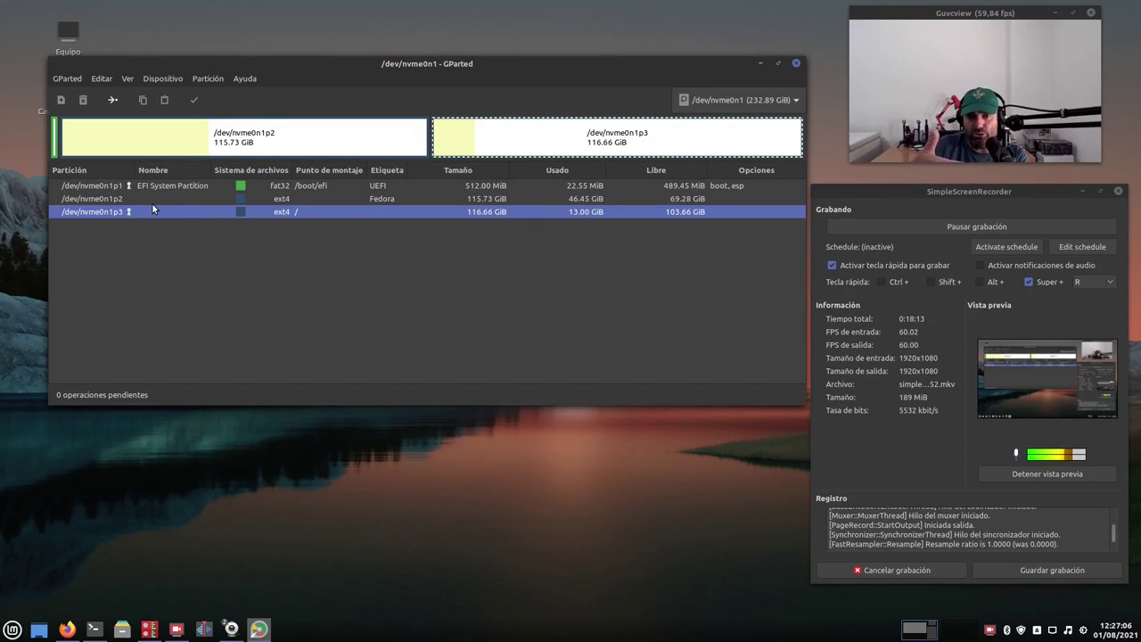
pyautogui.click(349, 152)
pyautogui.click(545, 148)
pyautogui.click(424, 145)
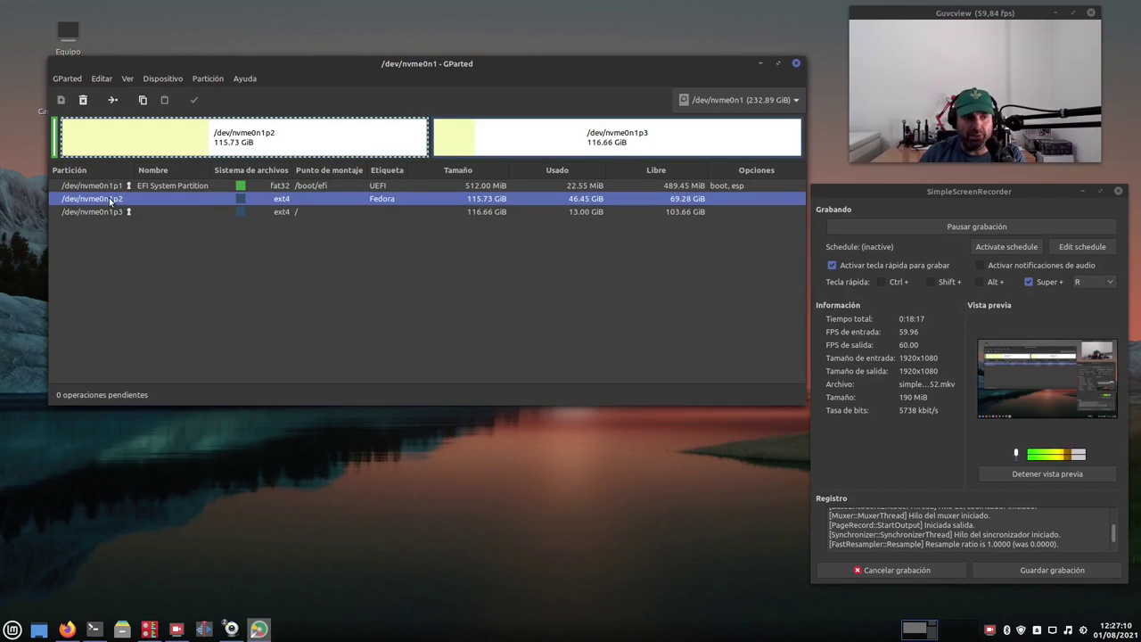
pyautogui.click(513, 132)
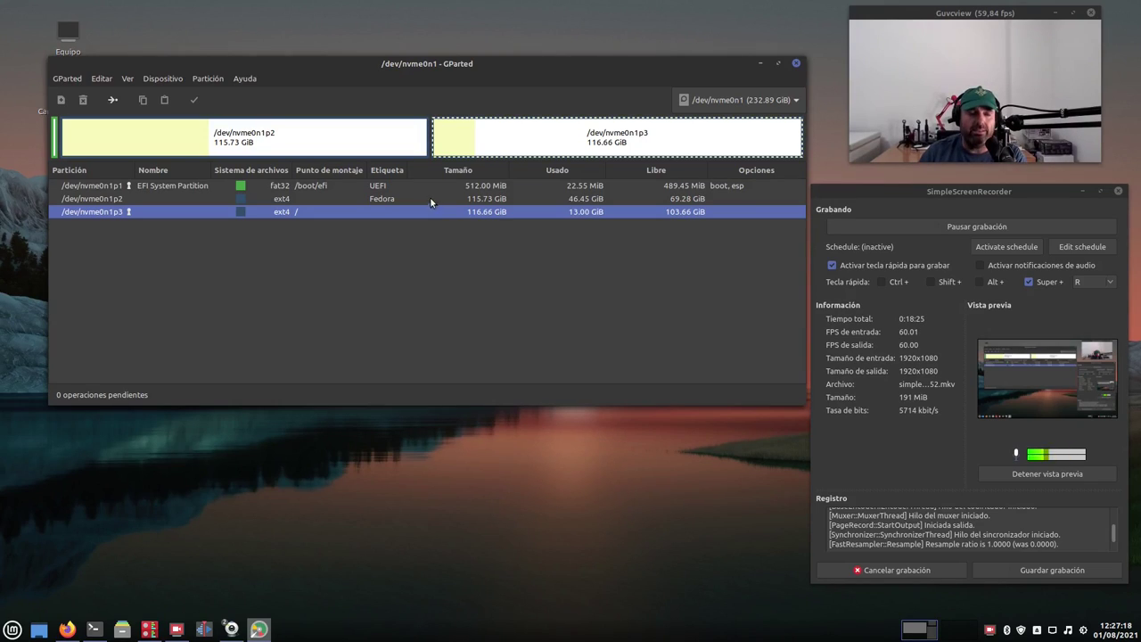
pyautogui.click(280, 187)
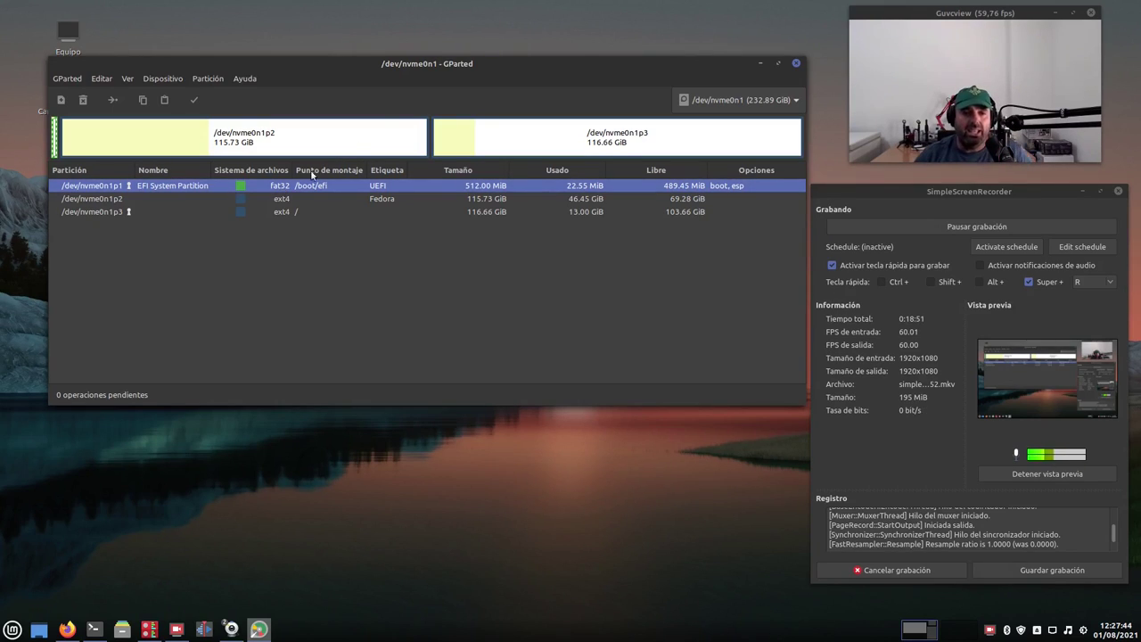
# Display the /dev/sda disk and select its Alacena data partition to examine the /media/datos mount point.
pyautogui.click(725, 101)
pyautogui.click(715, 120)
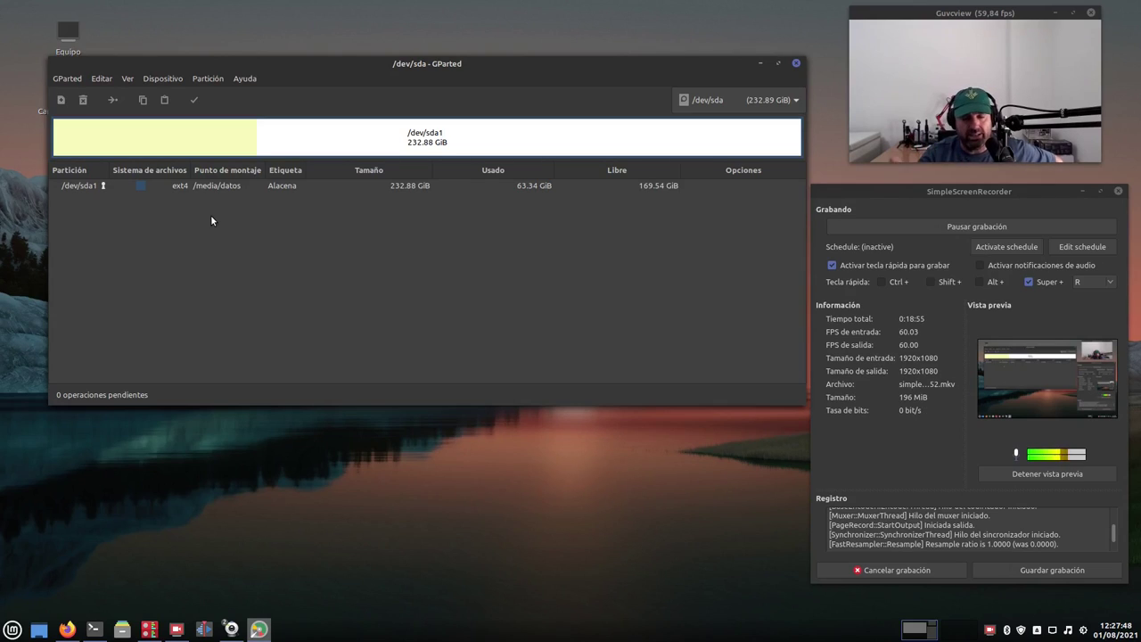
pyautogui.click(285, 185)
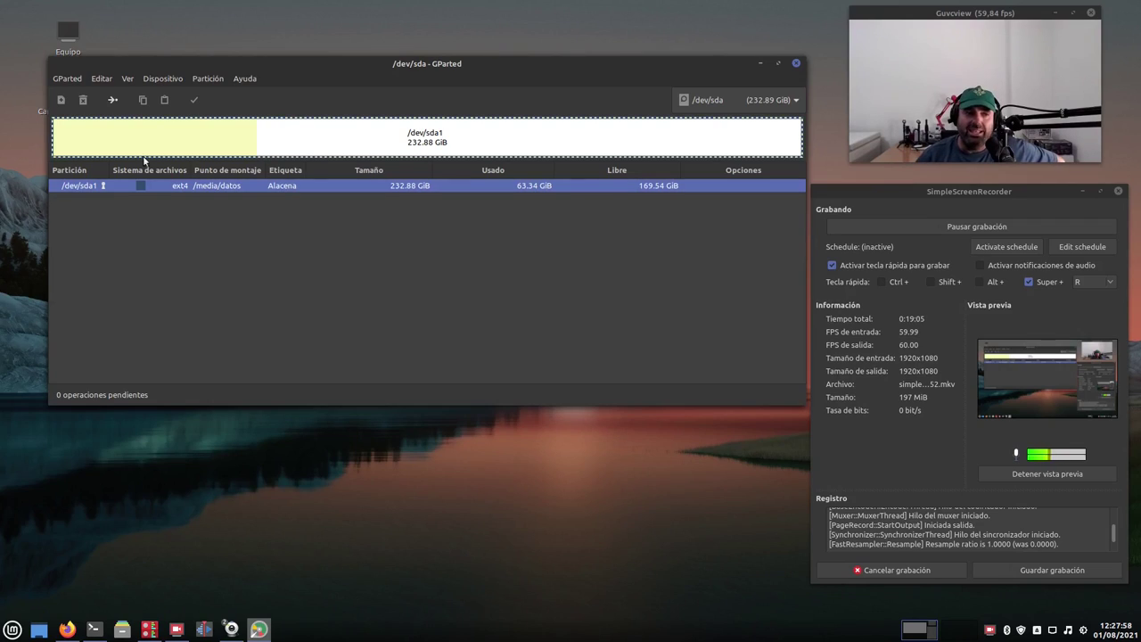
# Return to the /dev/nvme0n1 disk and select the root partition /dev/nvme0n1p3.
pyautogui.click(713, 101)
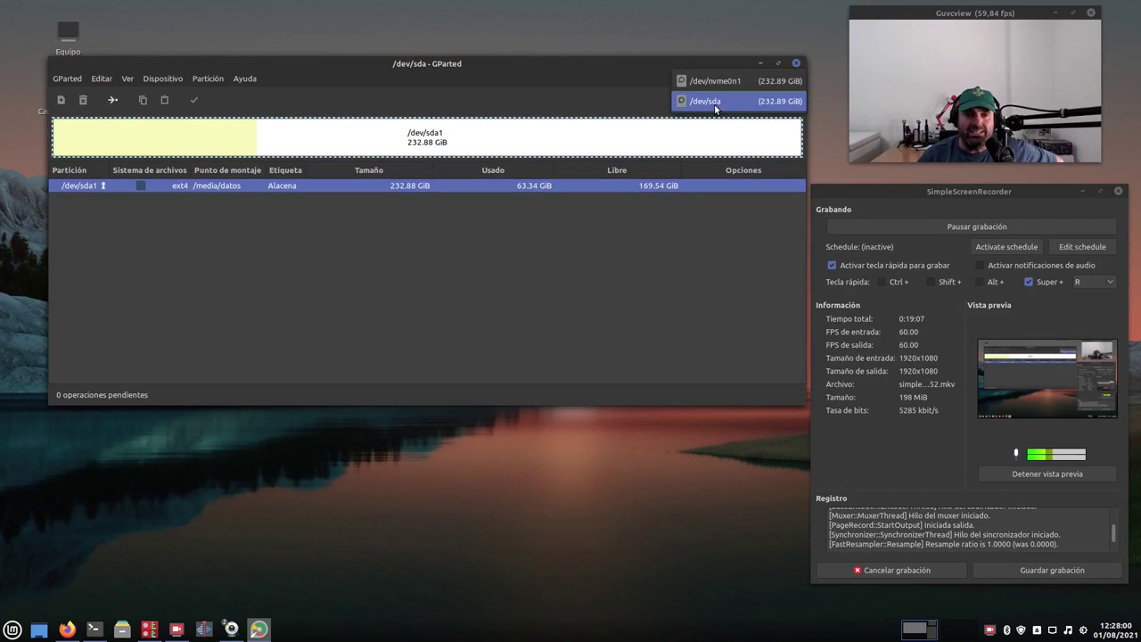
pyautogui.click(711, 82)
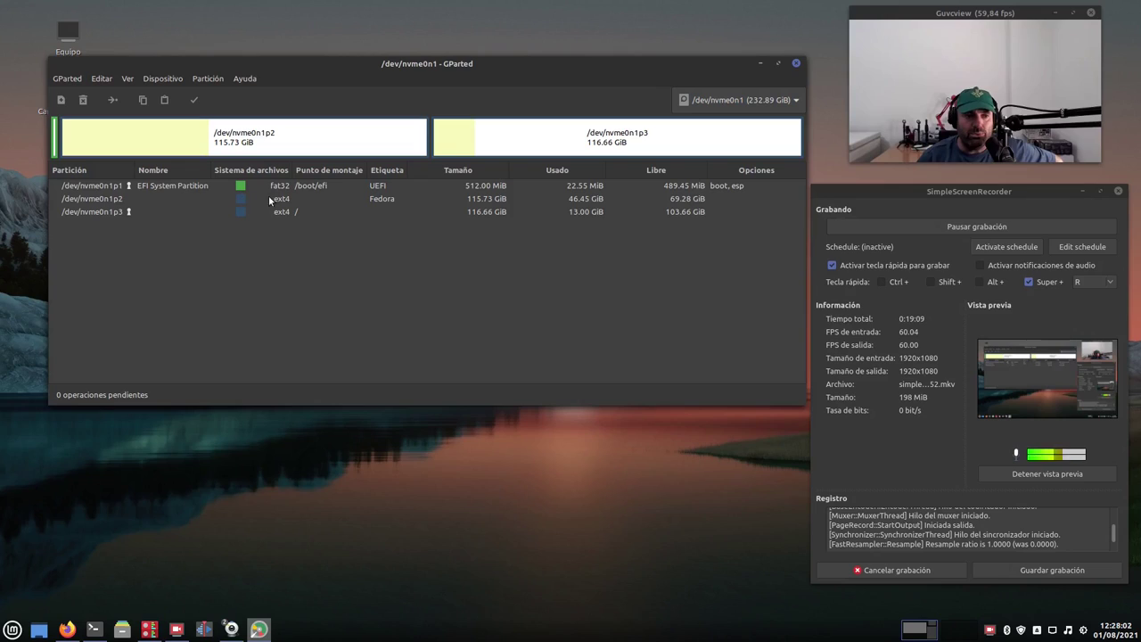
pyautogui.click(270, 212)
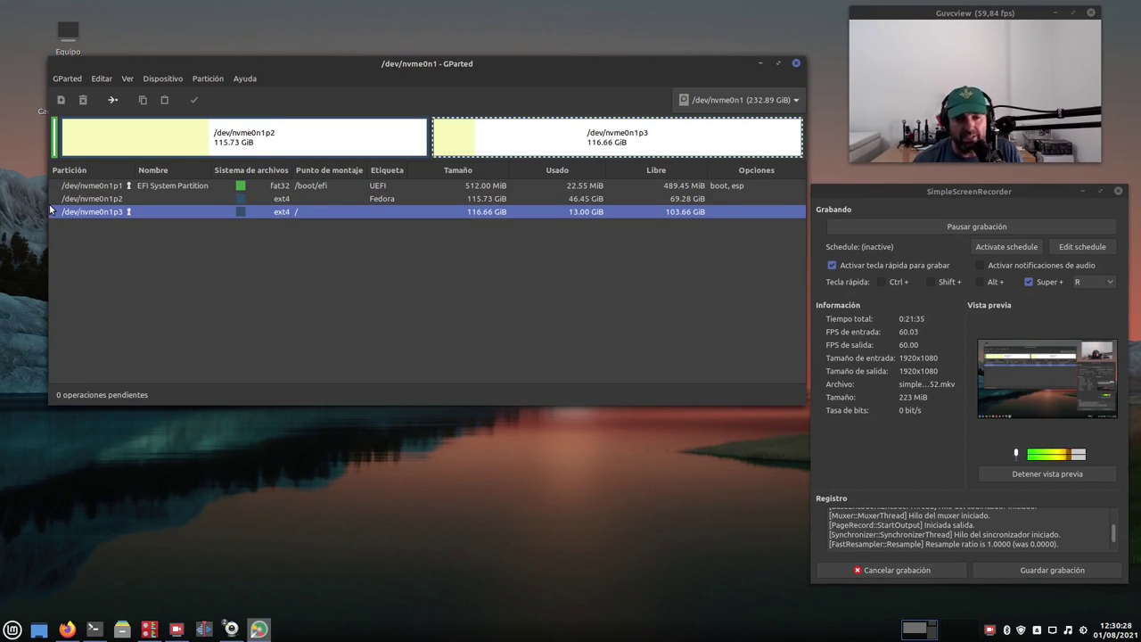
# Switch to Firefox, show the blog article on the classic GRUB look and highlight its sudo geany /etc/default/grub command.
pyautogui.click(66, 629)
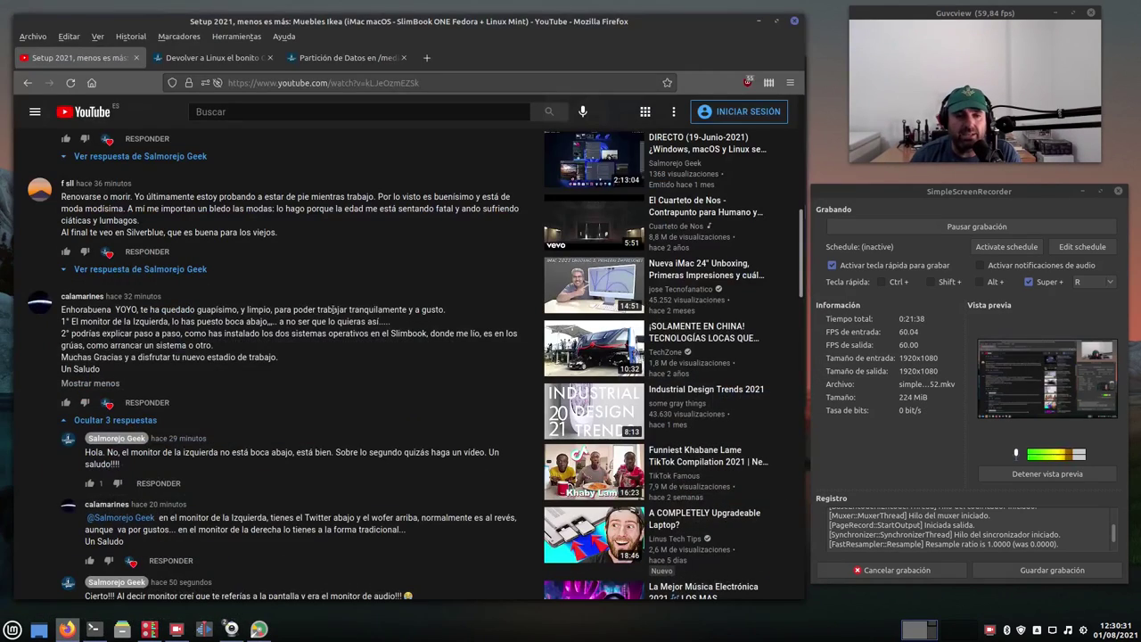
pyautogui.click(350, 55)
pyautogui.click(227, 59)
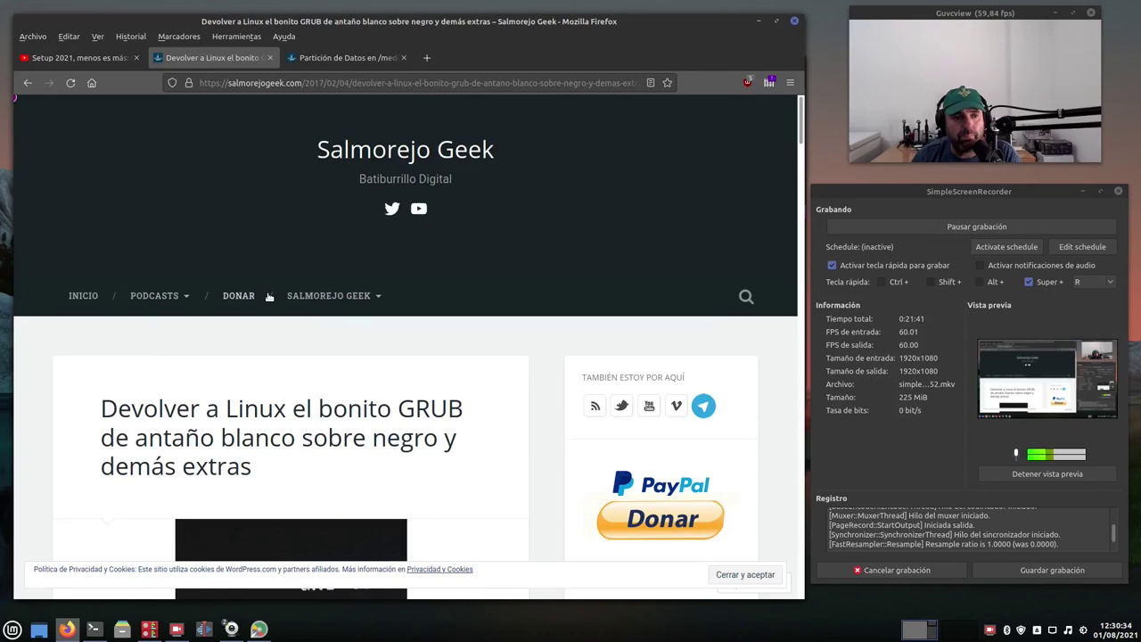
pyautogui.scroll(-3, 195, 391)
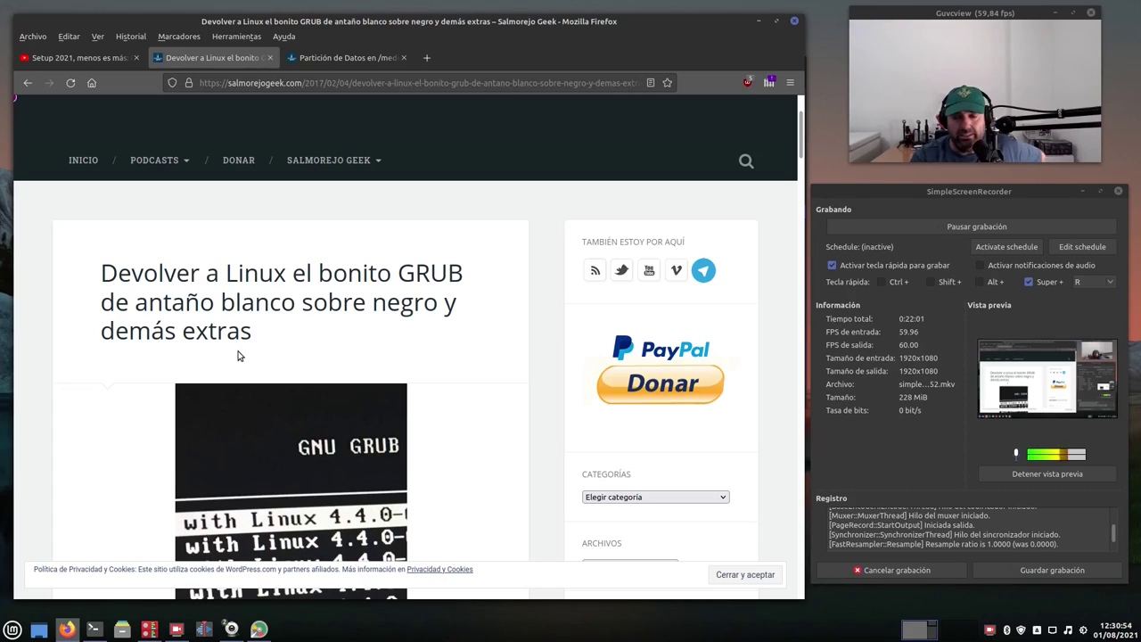
pyautogui.scroll(-5, 239, 361)
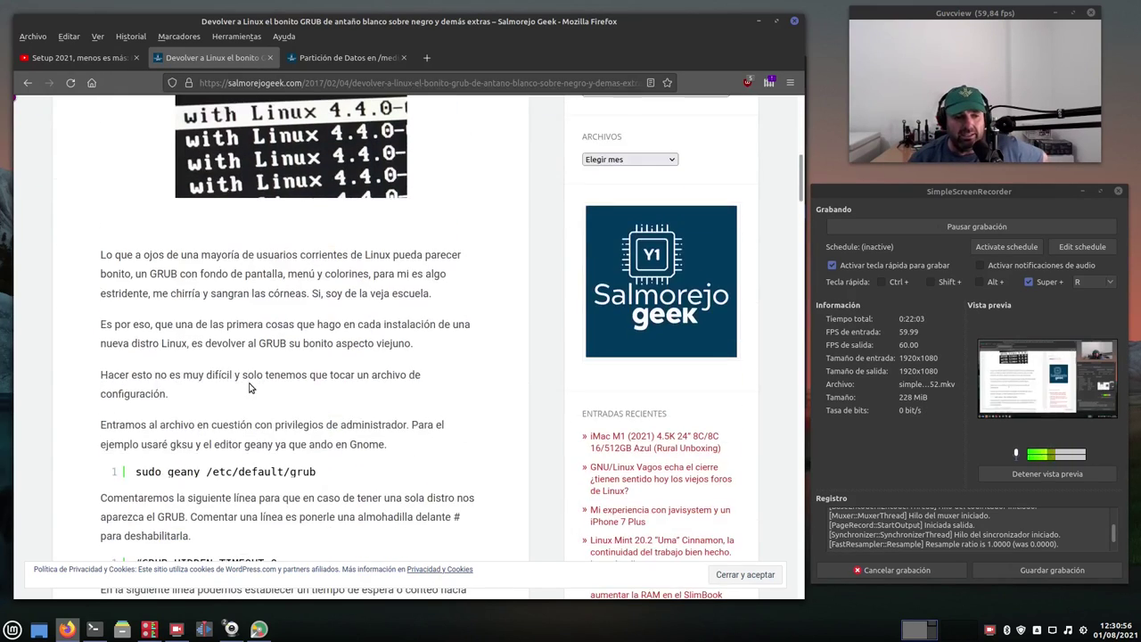
pyautogui.moveTo(339, 309); pyautogui.dragTo(129, 308)
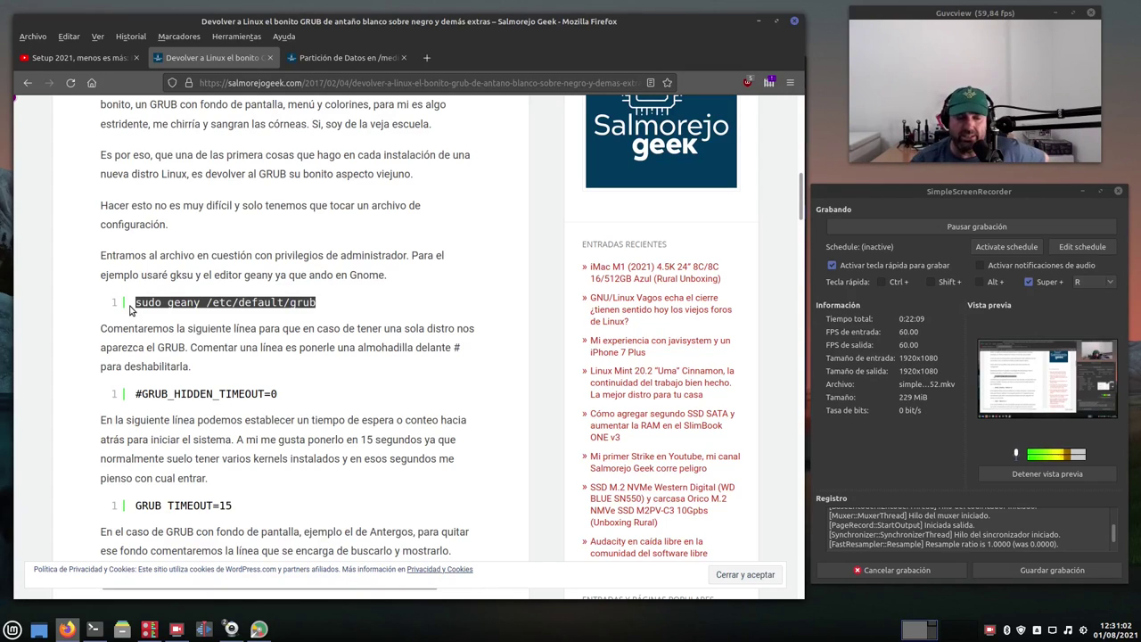
# Read through the article's GRUB configuration lines down to the commands that regenerate GRUB.
pyautogui.scroll(-5, 179, 301)
pyautogui.scroll(2, 272, 321)
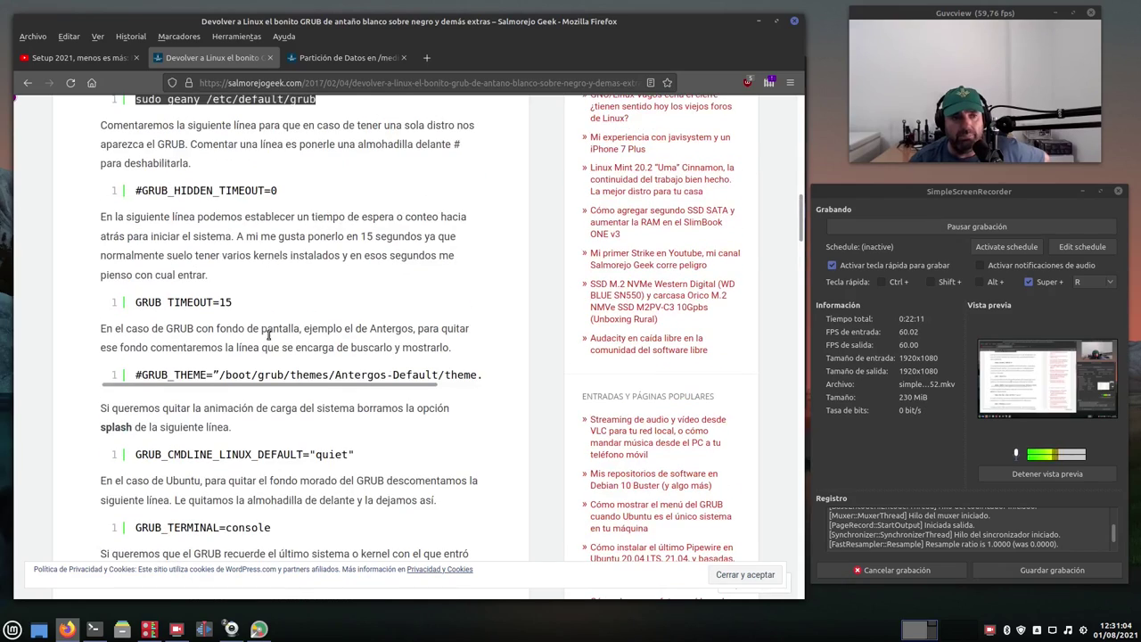
pyautogui.scroll(-4, 254, 356)
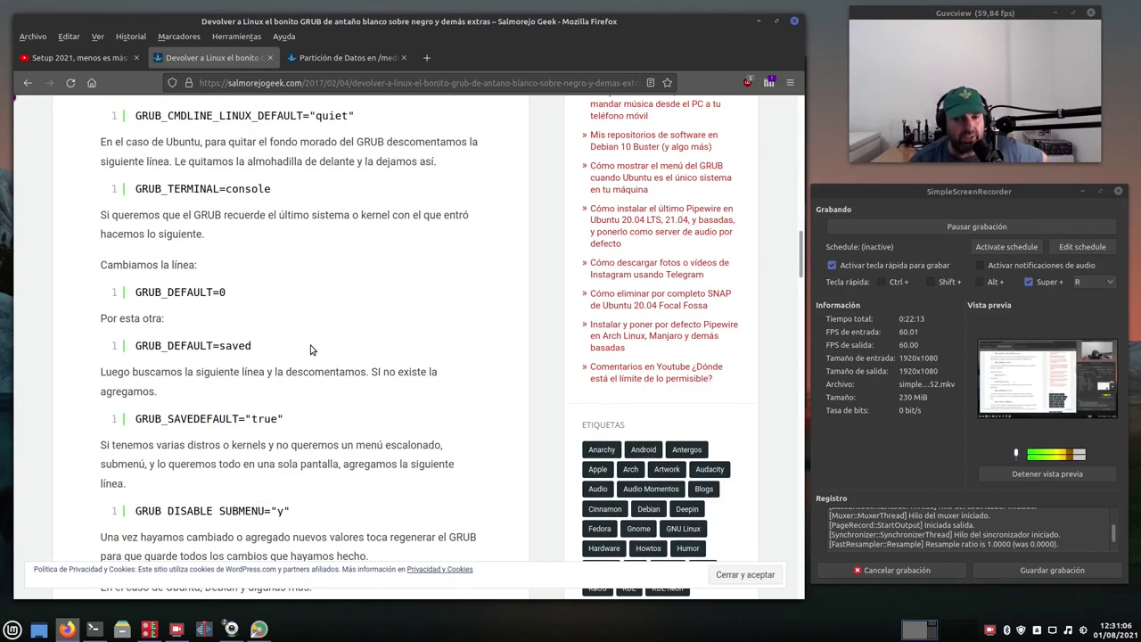
pyautogui.scroll(-3, 334, 363)
pyautogui.scroll(-3, 334, 360)
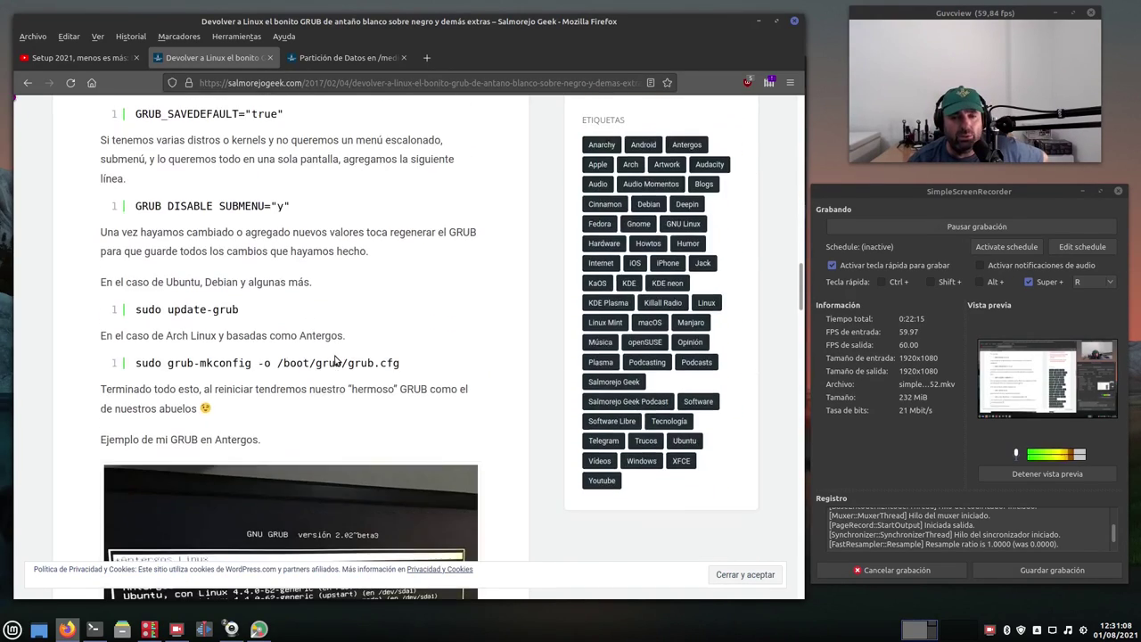
pyautogui.scroll(3, 335, 356)
pyautogui.scroll(-2, 336, 355)
pyautogui.scroll(-2, 335, 354)
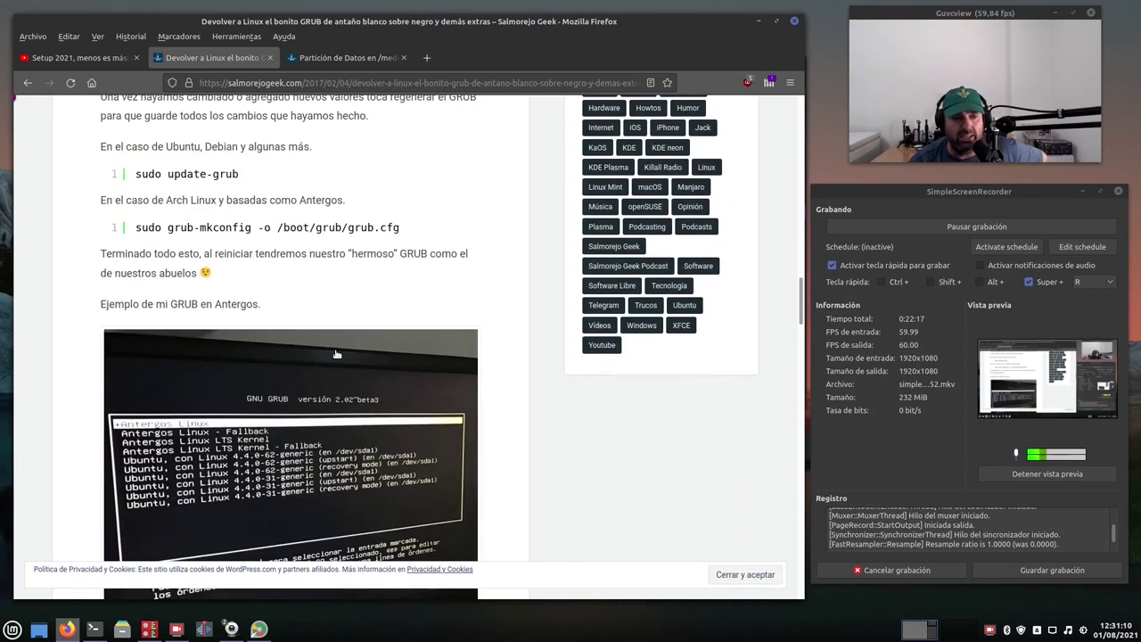
pyautogui.scroll(1, 294, 201)
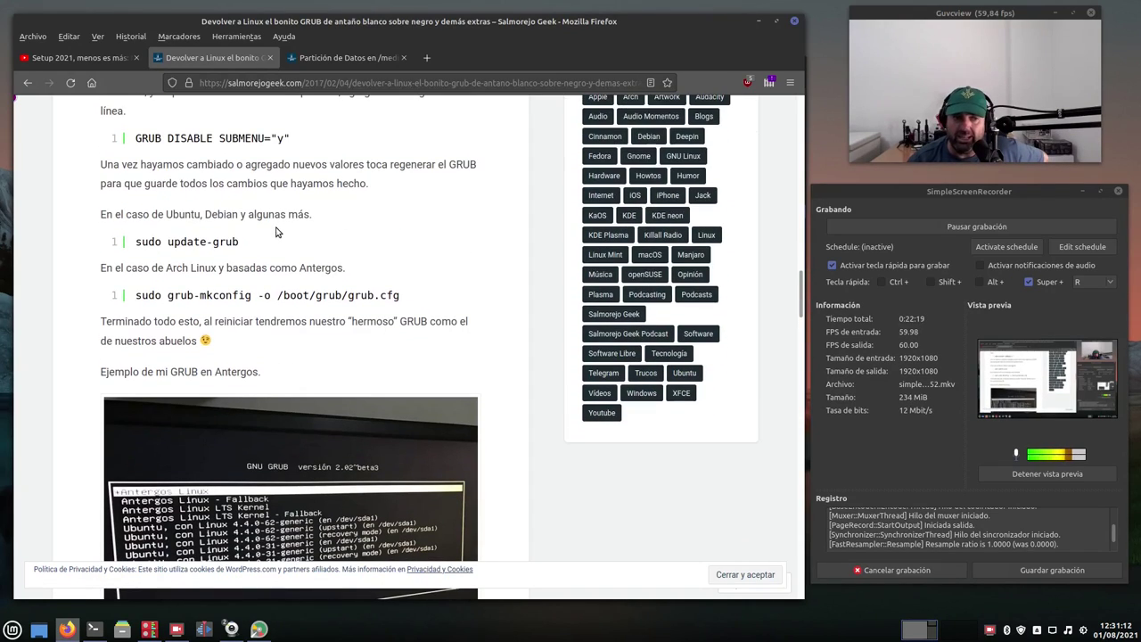
# Highlight the sudo update-grub and sudo grub-mkconfig commands in turn and examine the Antergos GRUB photo below them.
pyautogui.moveTo(265, 242); pyautogui.dragTo(129, 242)
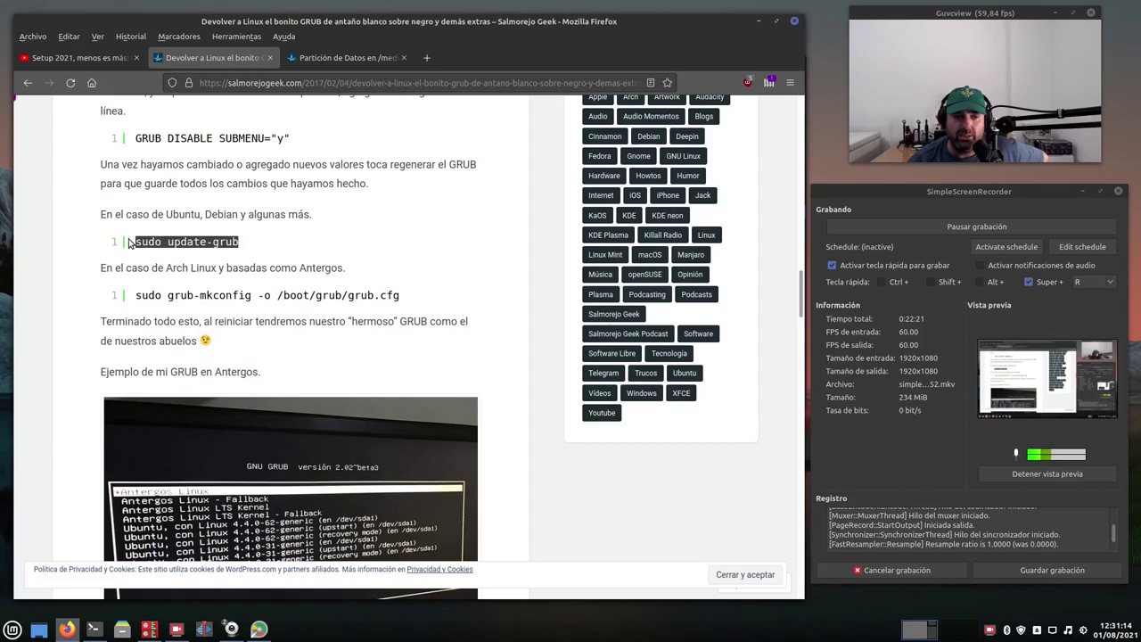
pyautogui.click(252, 249)
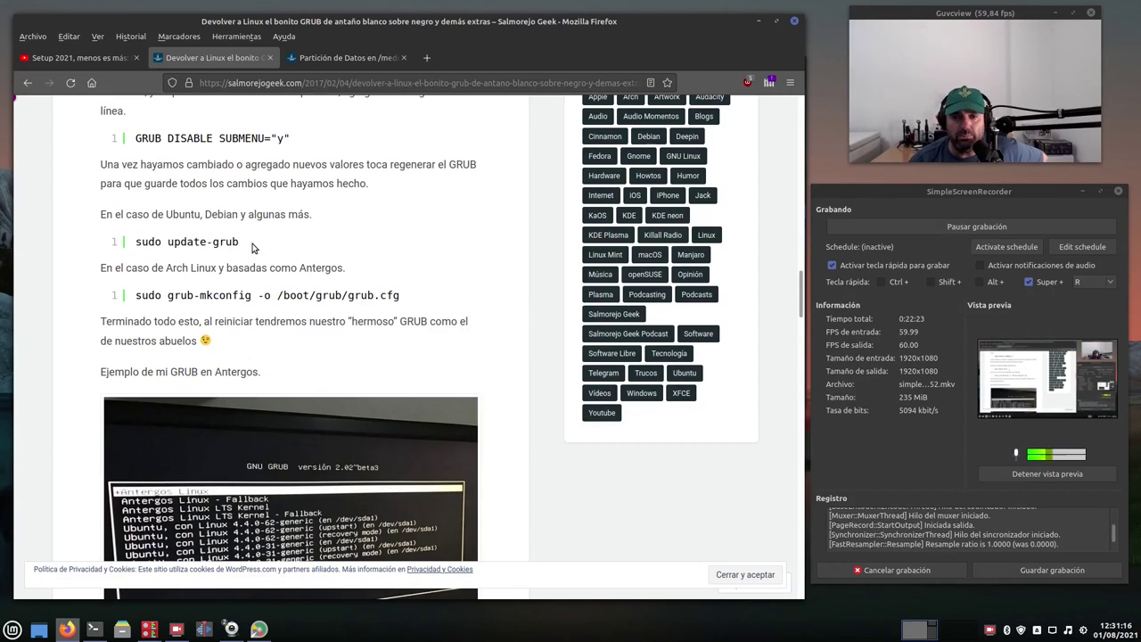
pyautogui.moveTo(416, 296); pyautogui.dragTo(132, 295)
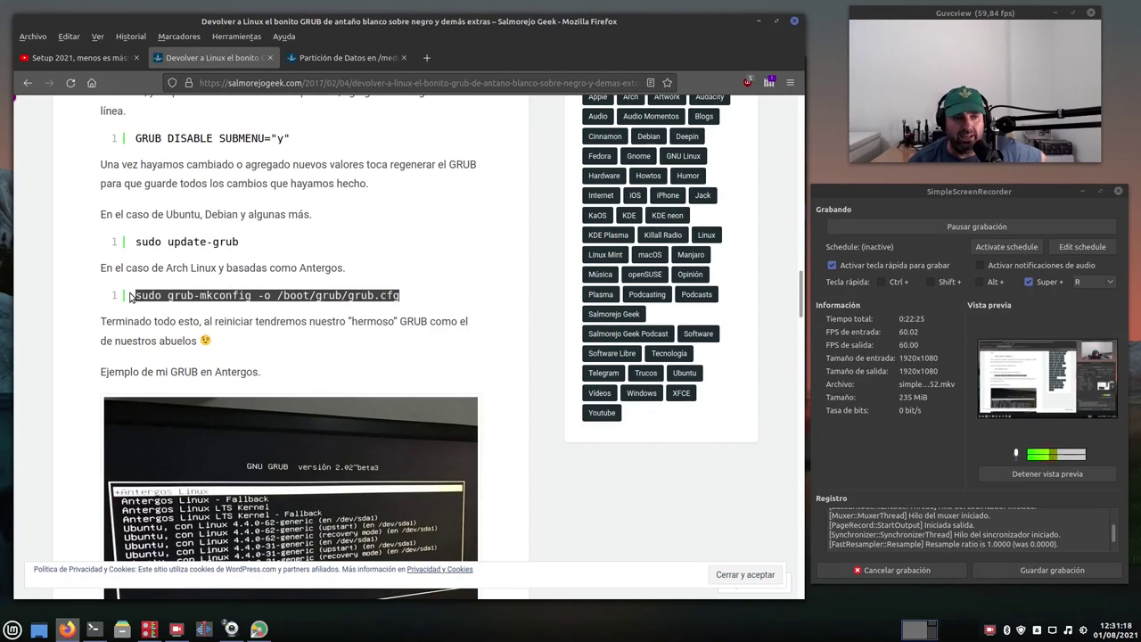
pyautogui.click(425, 281)
pyautogui.scroll(-3, 423, 283)
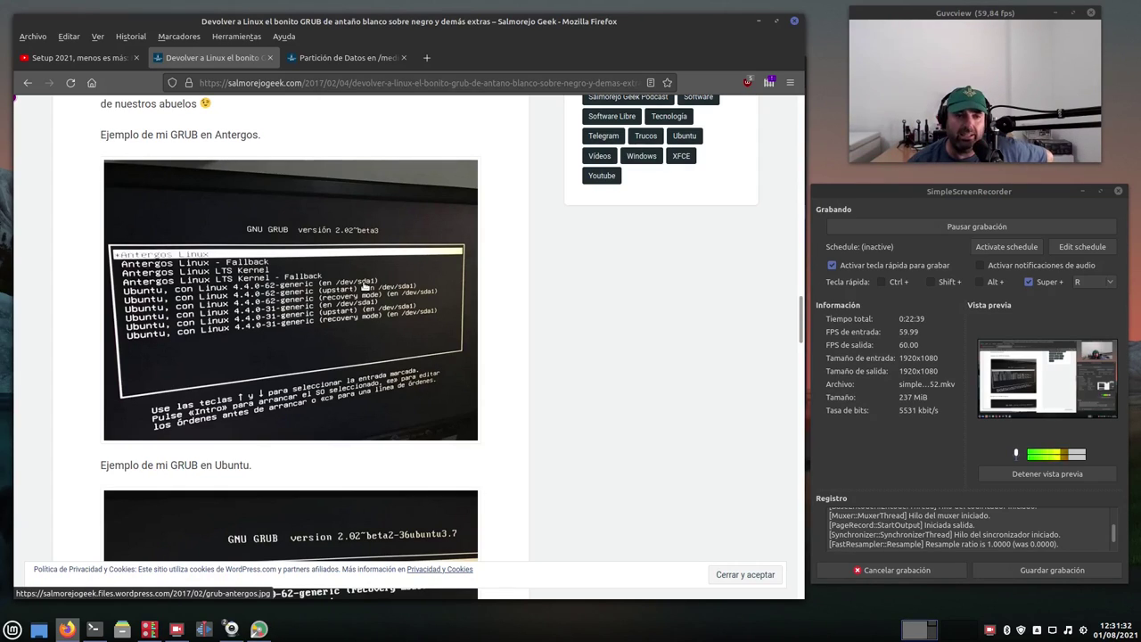
# Highlight the GRUB_DISABLE_SUBMENU="y" line and review the article down to its reference links and back up.
pyautogui.scroll(3, 364, 285)
pyautogui.scroll(2, 364, 285)
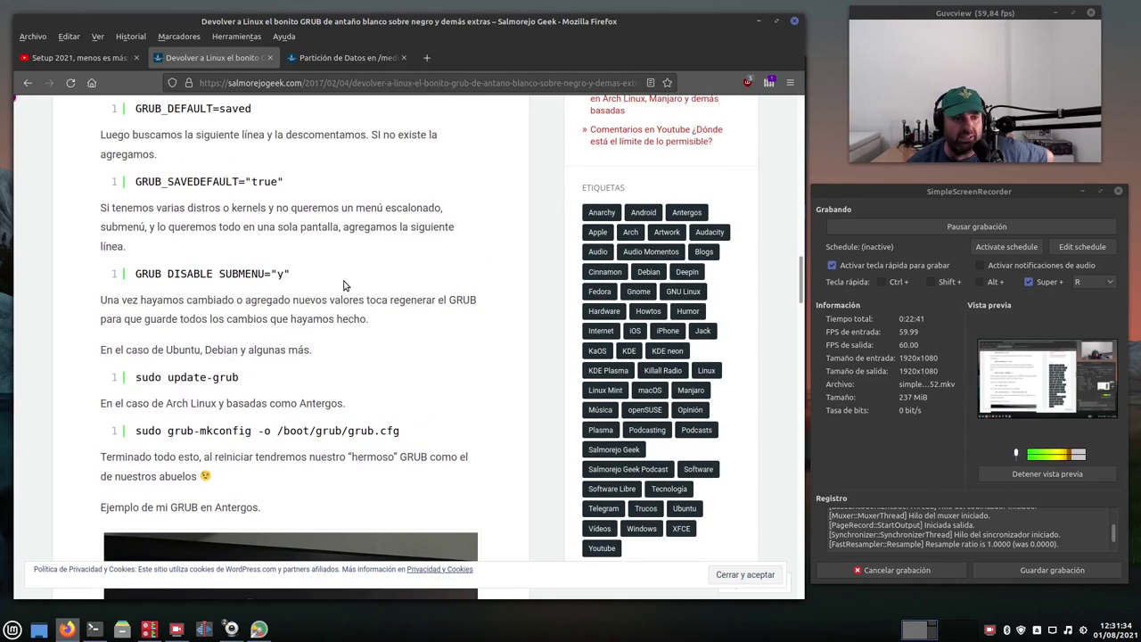
pyautogui.tripleClick(147, 277)
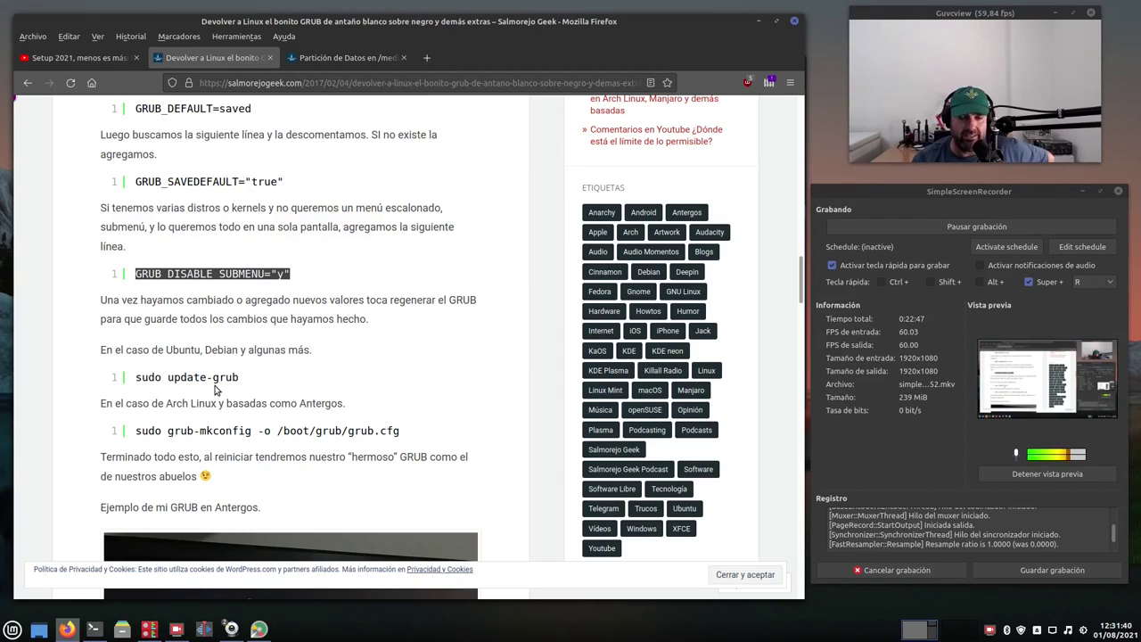
pyautogui.scroll(-5, 214, 389)
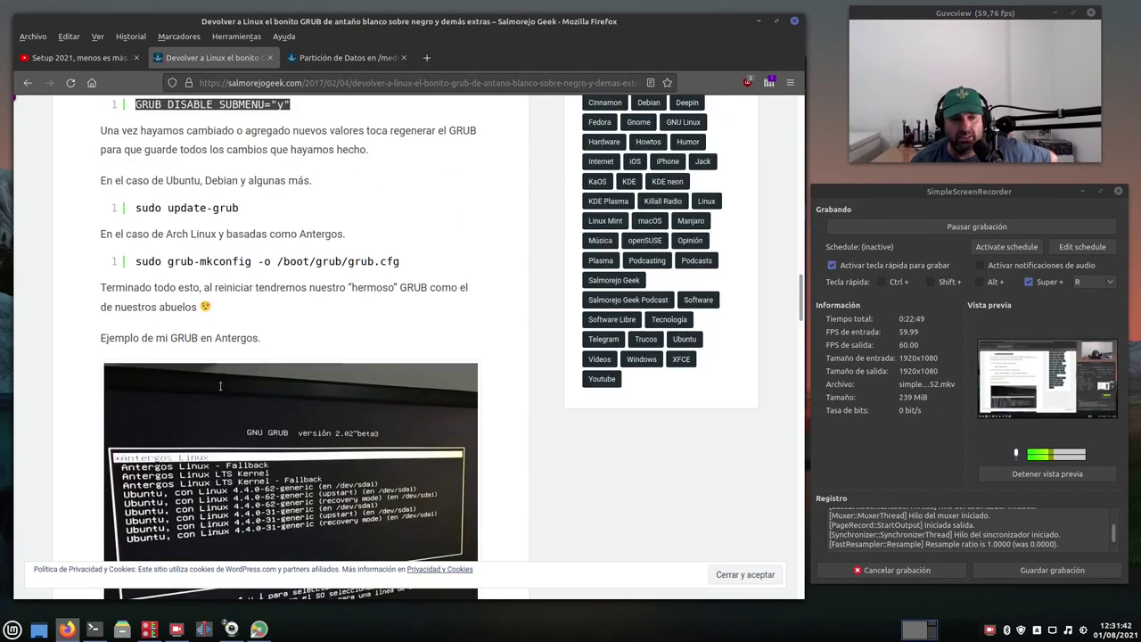
pyautogui.scroll(-8, 221, 389)
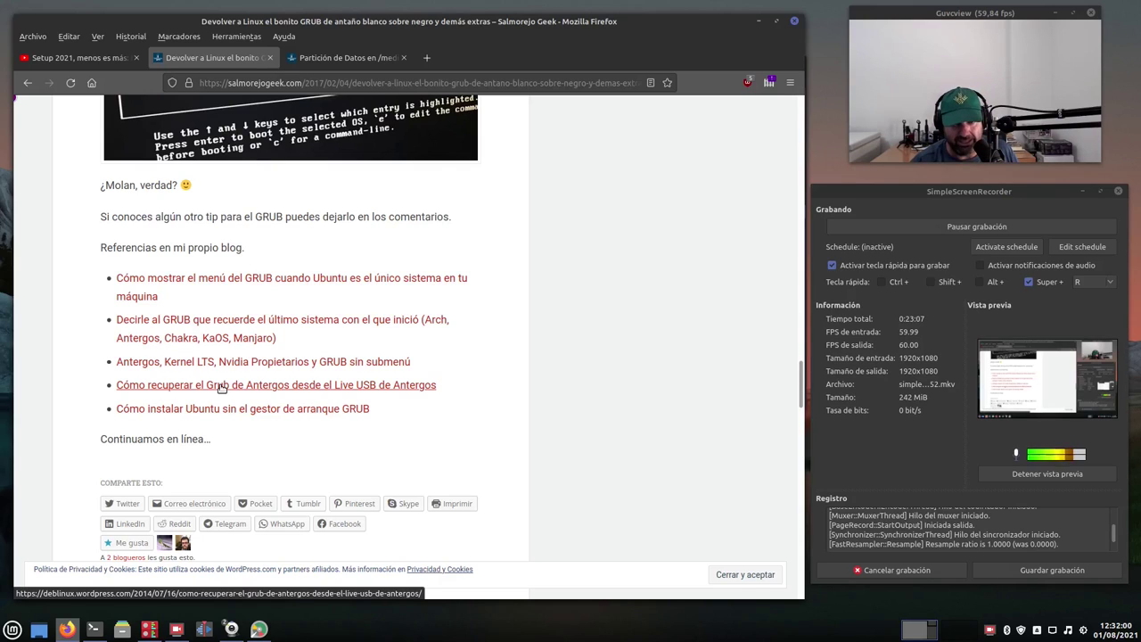
pyautogui.scroll(15, 221, 388)
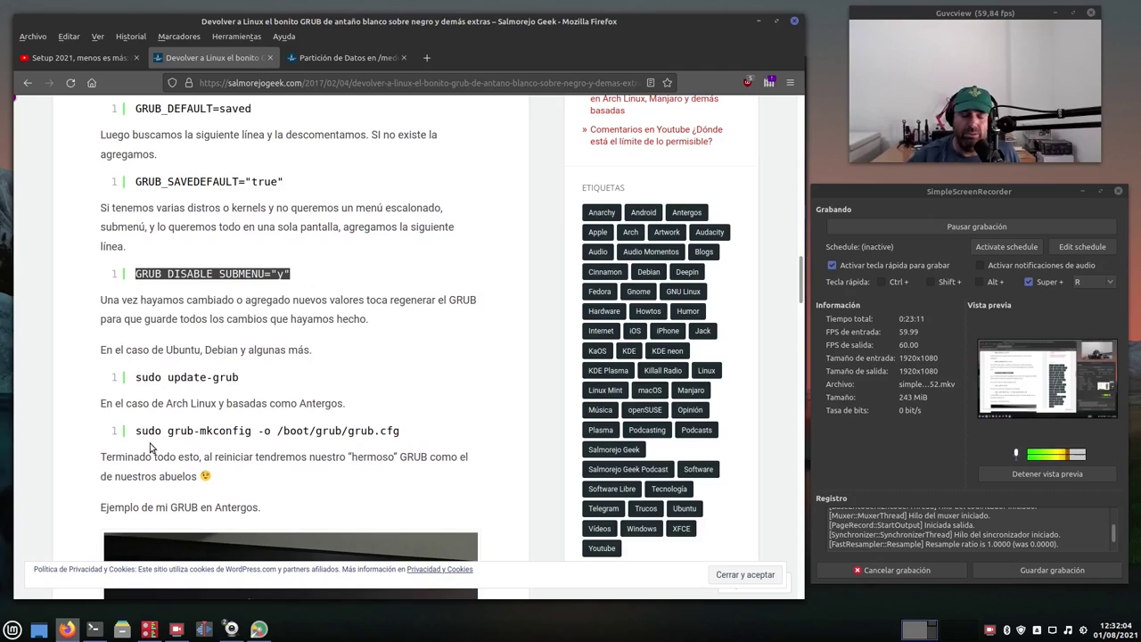
pyautogui.scroll(20, 150, 448)
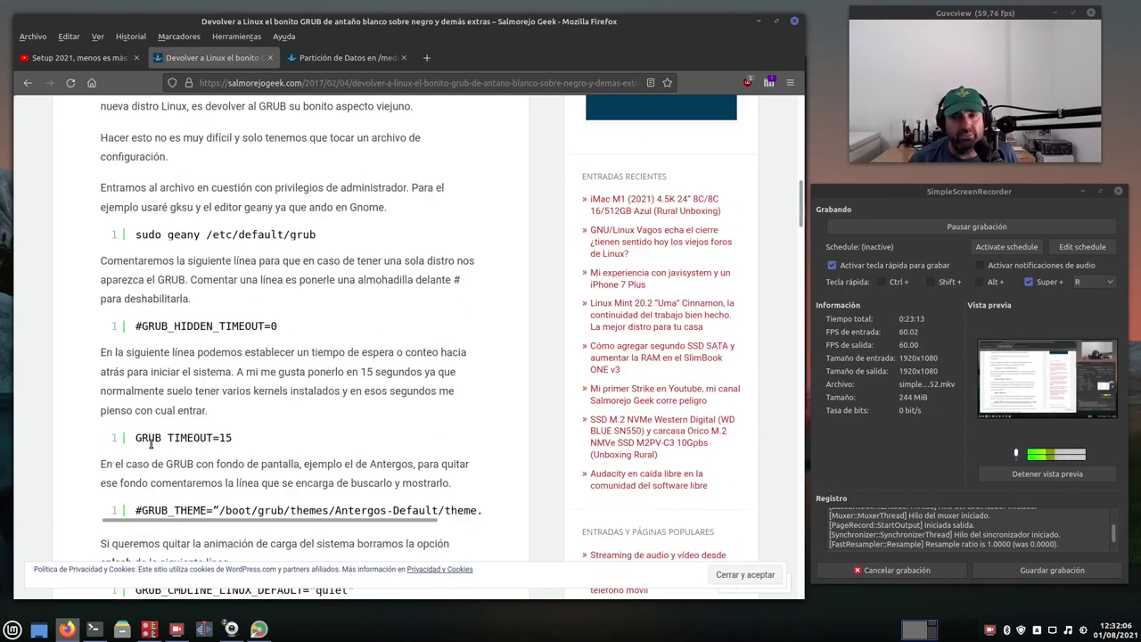
pyautogui.scroll(3, 150, 444)
# Show the article on the /media/datos data partition and review its video and the chown and chmod permission commands.
pyautogui.click(343, 57)
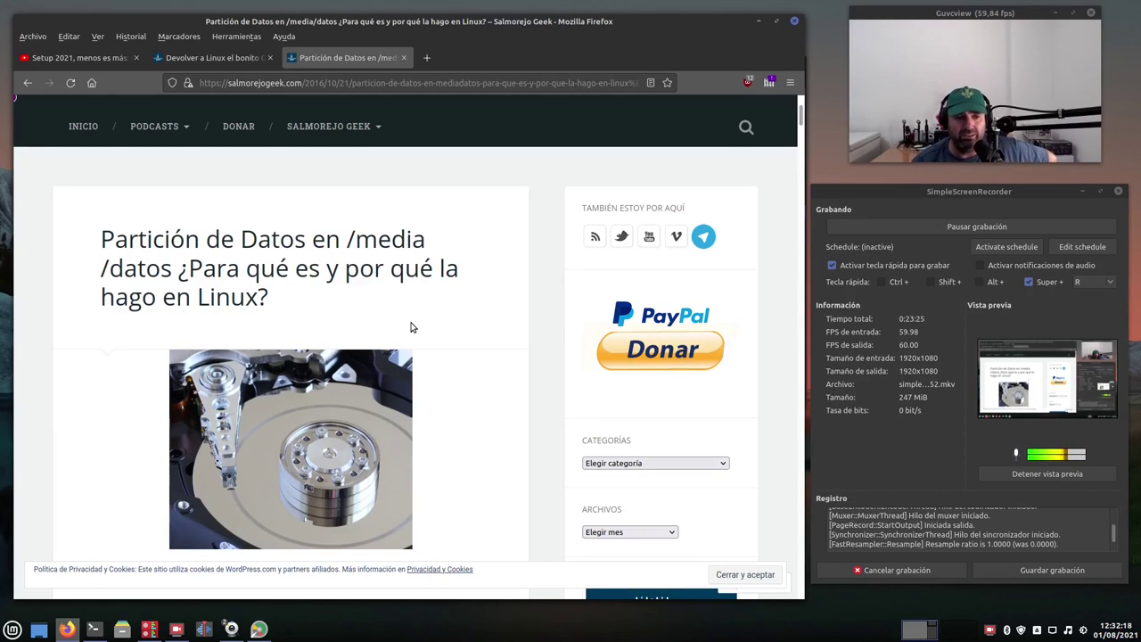
pyautogui.scroll(-7, 307, 327)
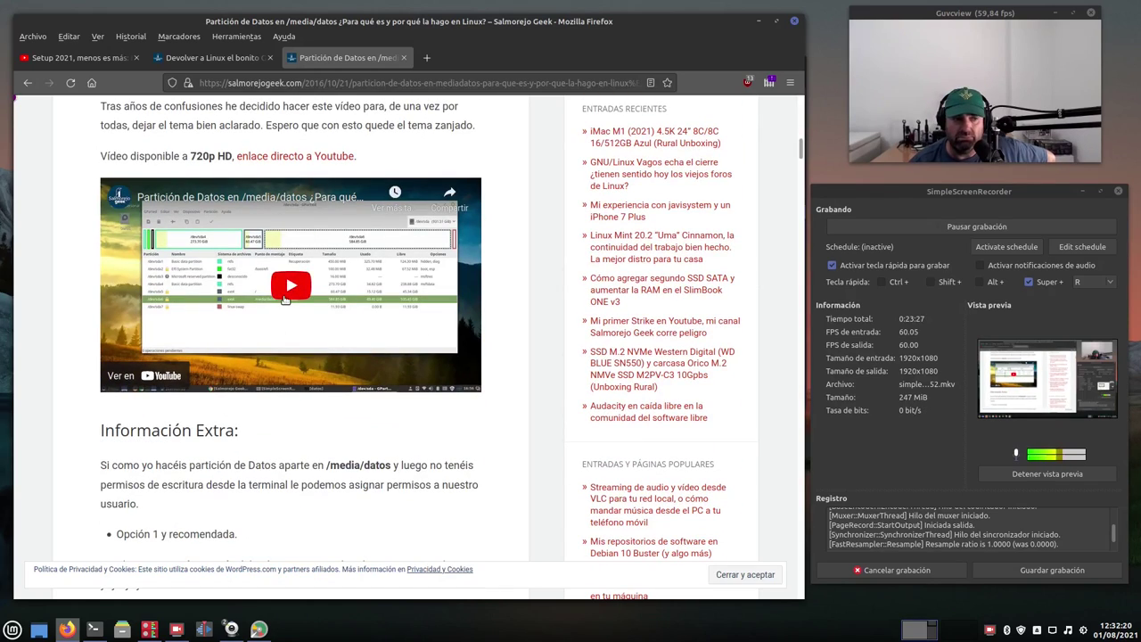
pyautogui.scroll(10, 295, 285)
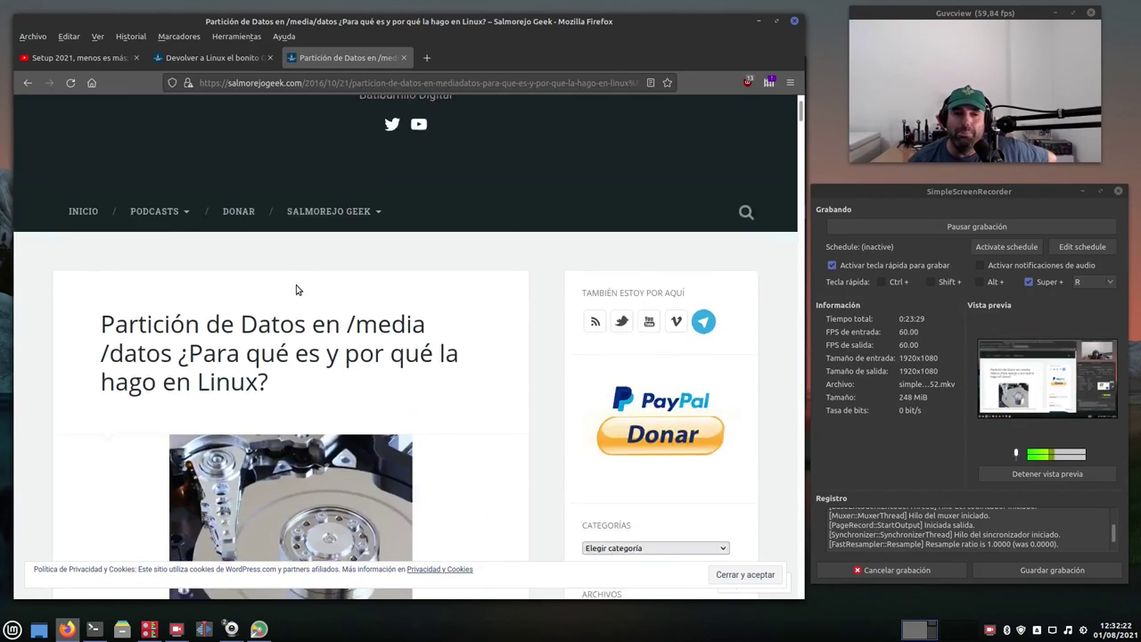
pyautogui.scroll(-3, 379, 355)
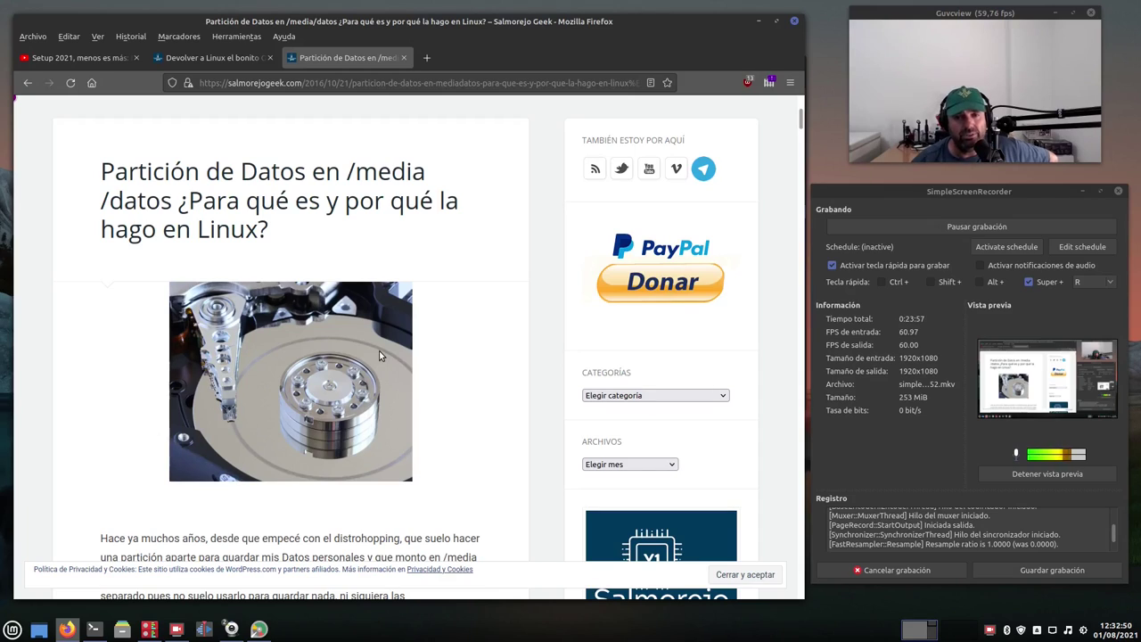
pyautogui.scroll(-1, 458, 356)
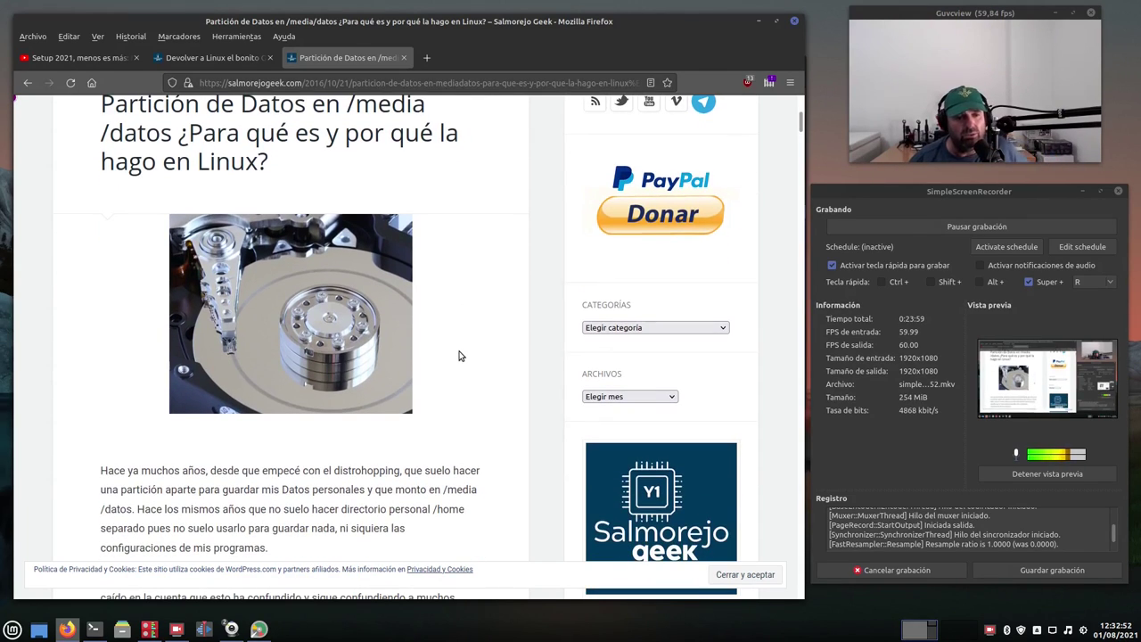
pyautogui.scroll(-8, 458, 356)
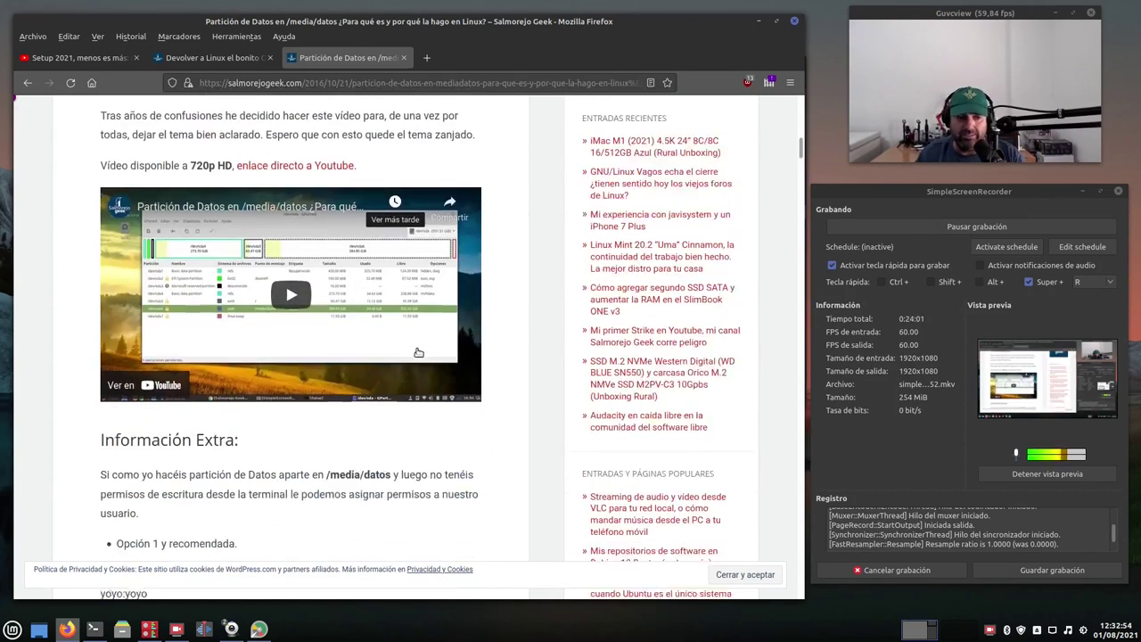
pyautogui.scroll(-2, 419, 348)
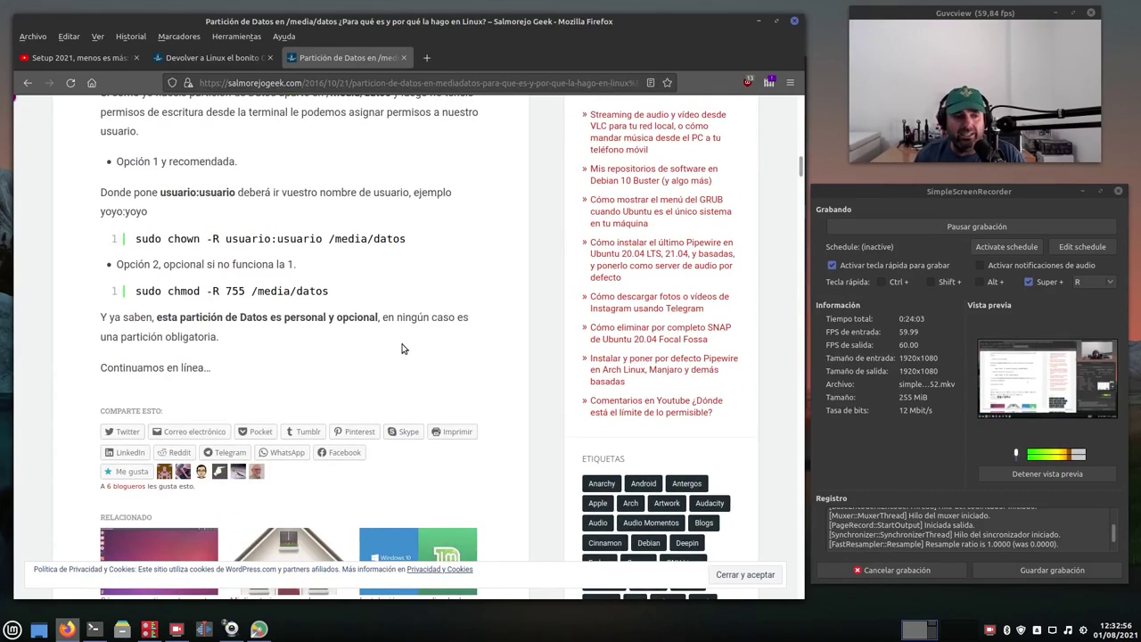
pyautogui.scroll(3, 406, 348)
pyautogui.scroll(15, 401, 348)
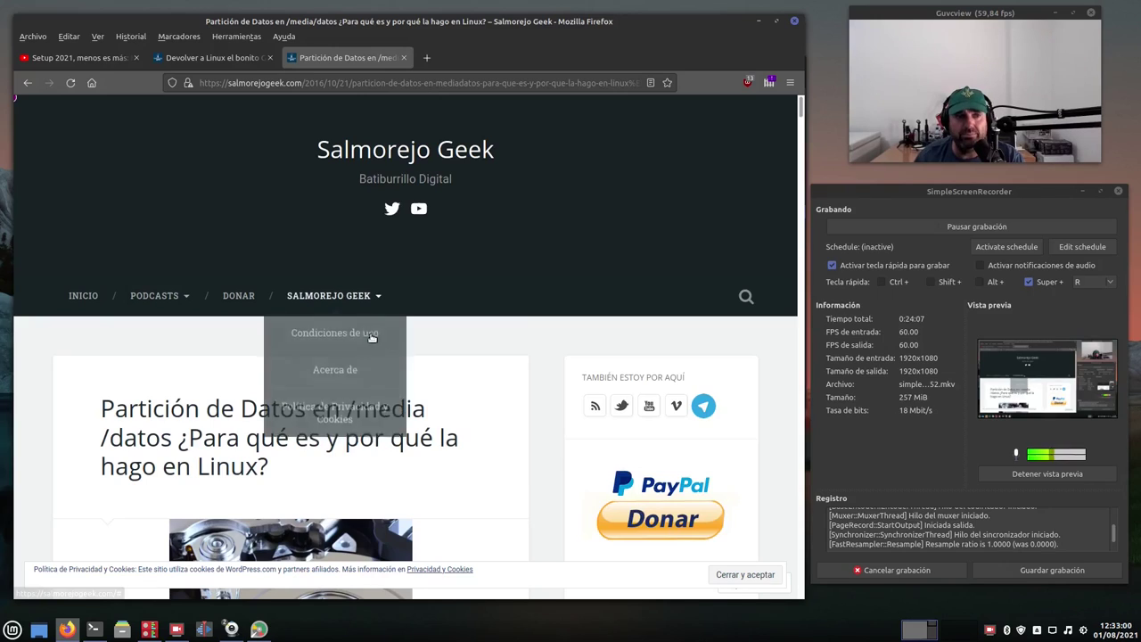
# Return to the YouTube page and review the comment asking how the two operating systems were installed.
pyautogui.click(88, 58)
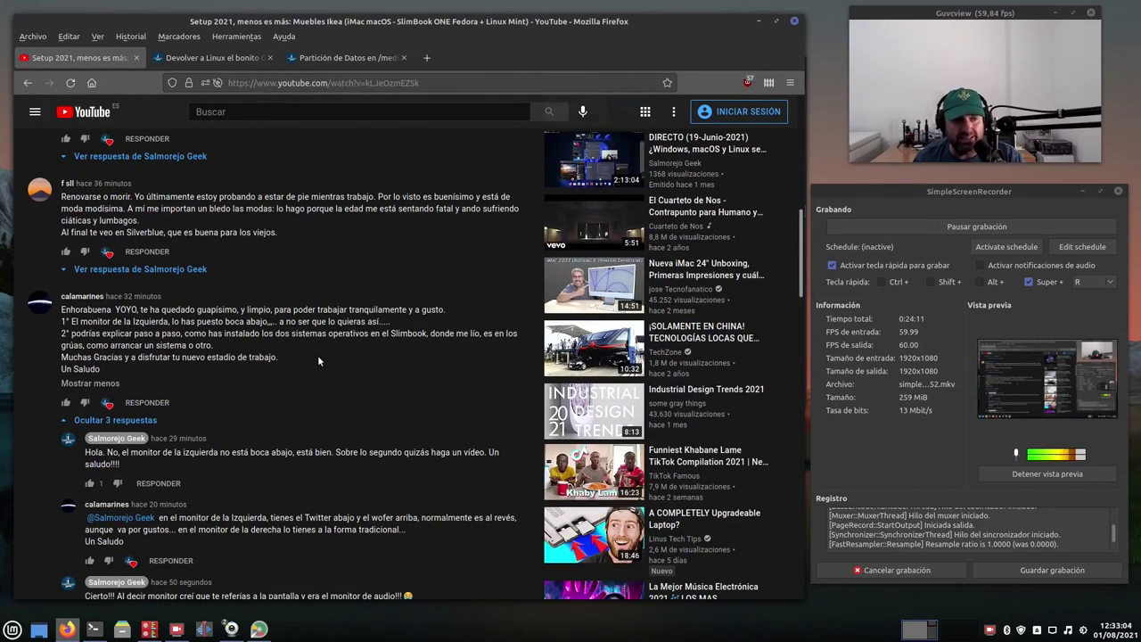
pyautogui.scroll(-1, 317, 355)
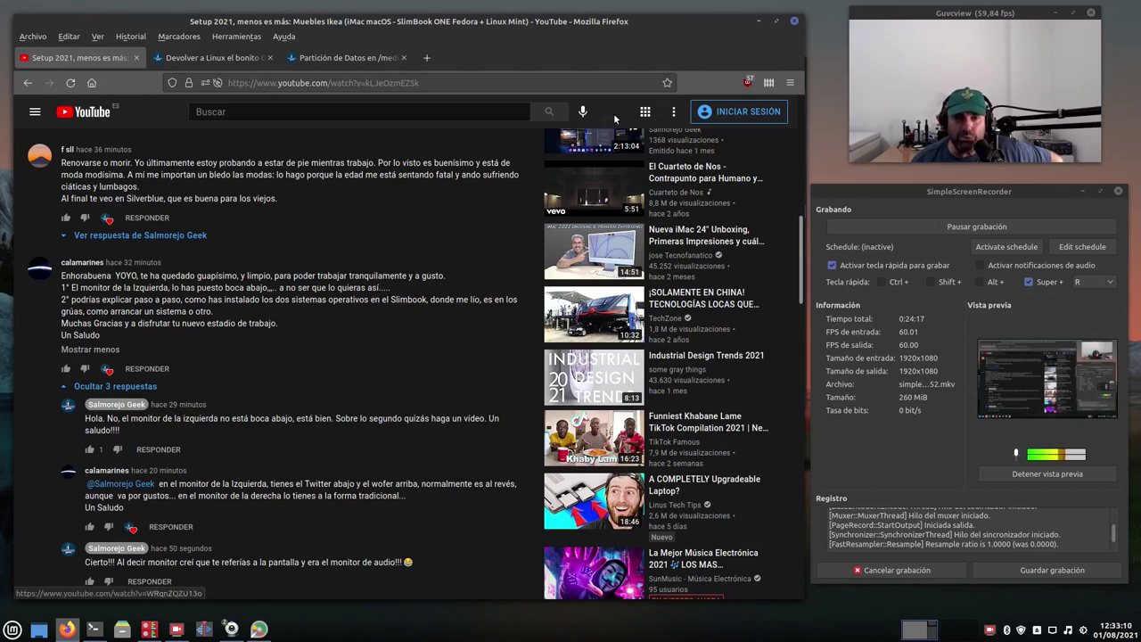
# Switch to GParted, select the Fedora, EFI and nvme0n1p3 partitions in turn, and check the list of available disks.
pyautogui.click(758, 20)
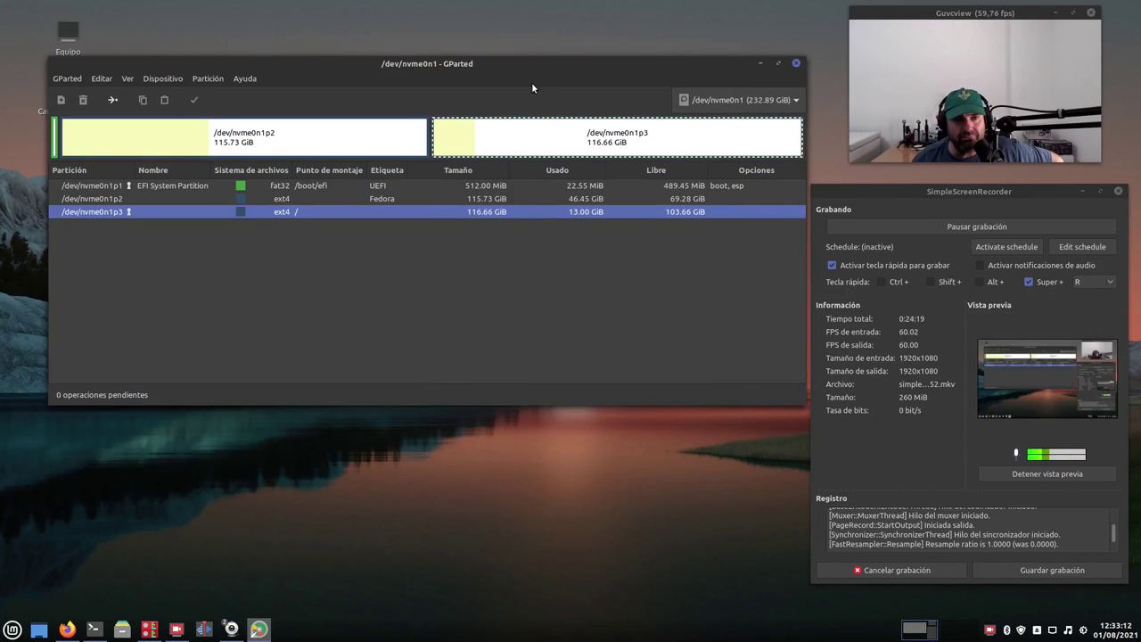
pyautogui.moveTo(523, 67); pyautogui.dragTo(504, 42)
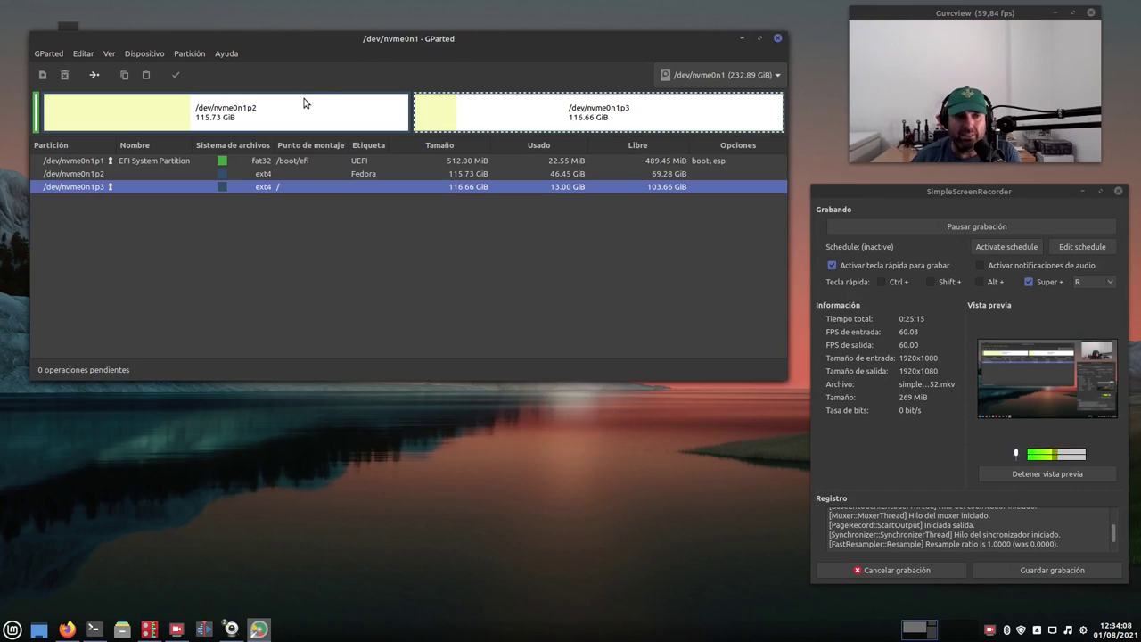
pyautogui.click(281, 117)
pyautogui.click(252, 161)
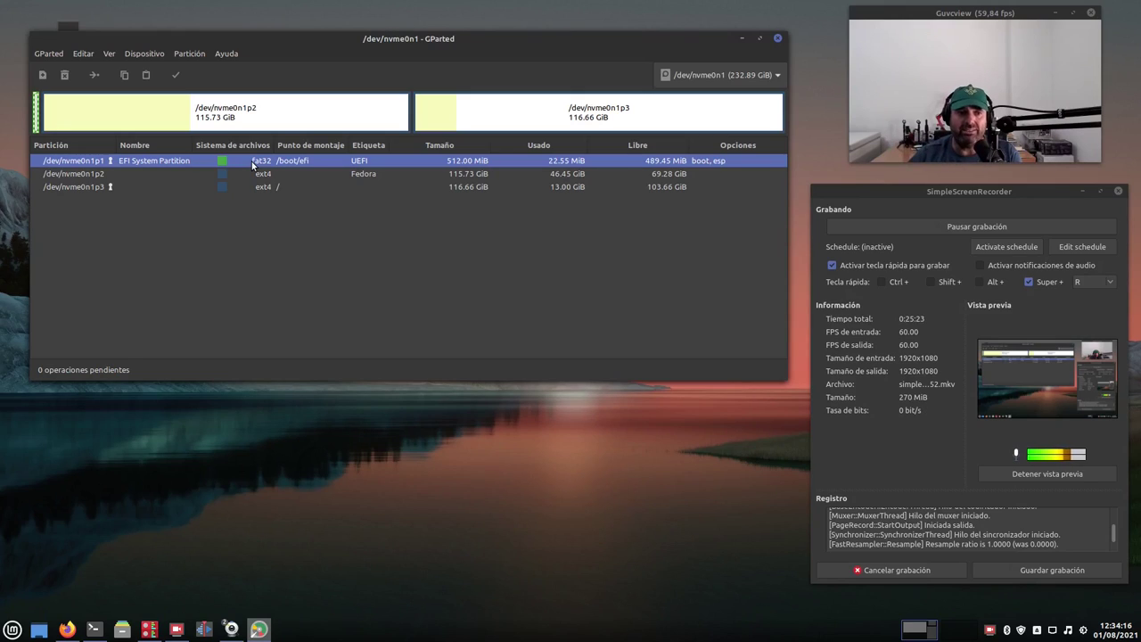
pyautogui.click(599, 123)
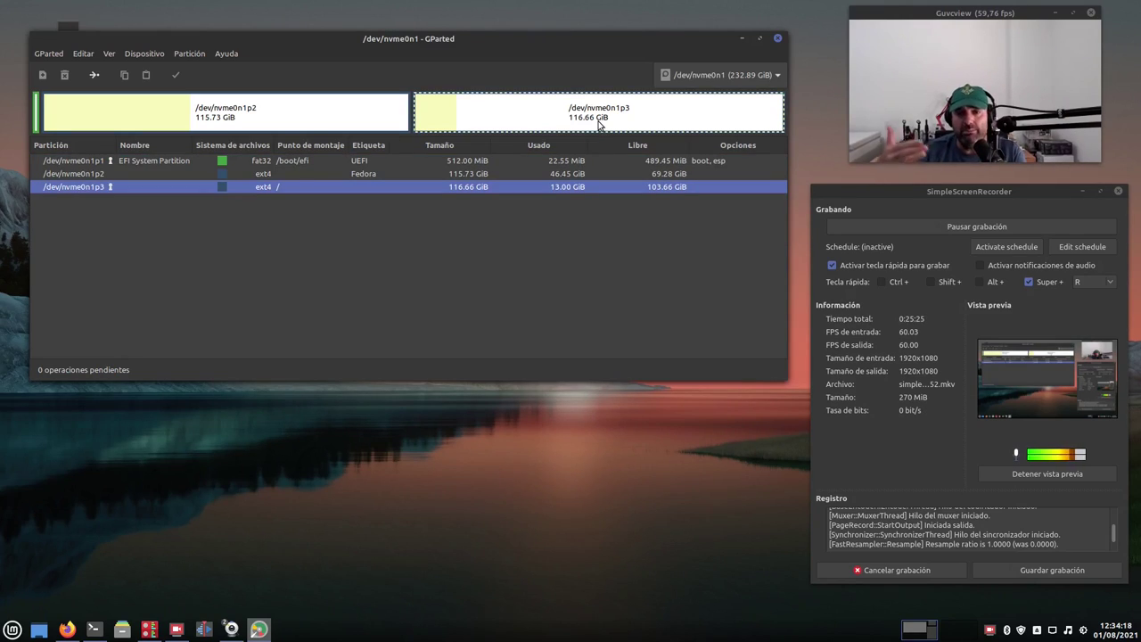
pyautogui.click(720, 75)
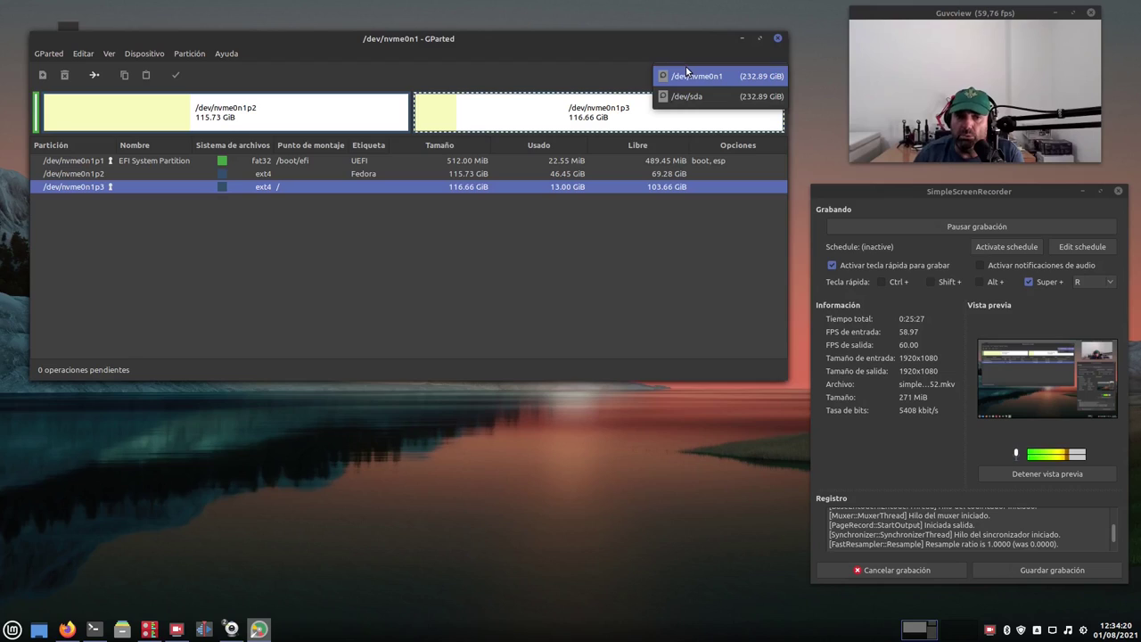
pyautogui.click(660, 269)
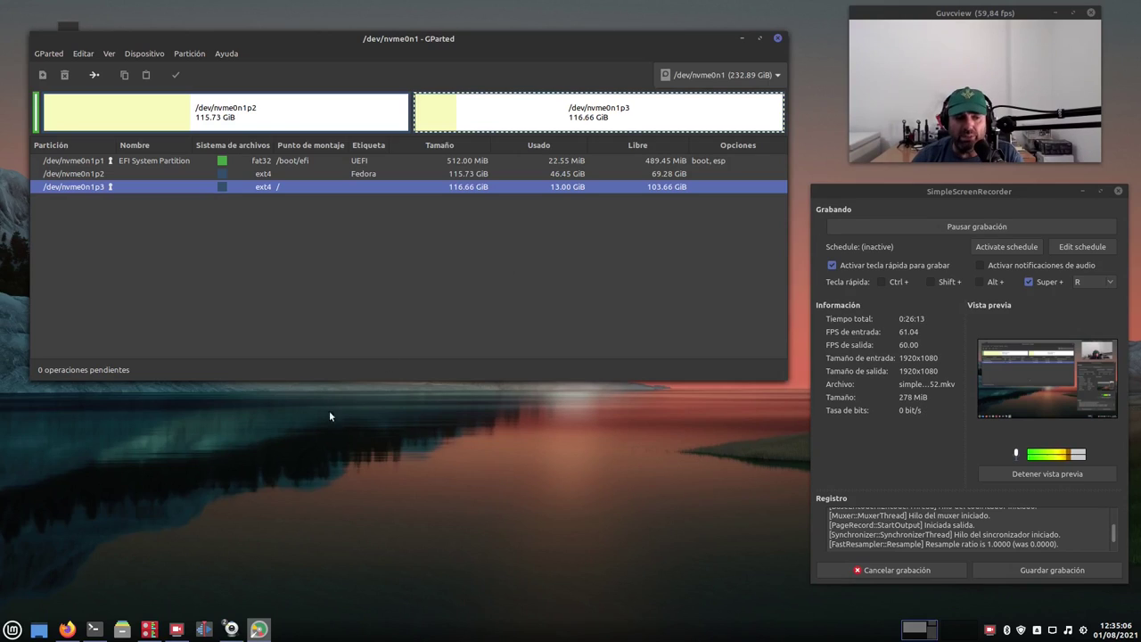
# Return to the GRUB article in Firefox, highlight the sudo update-grub command, and go back up to the article's opening image.
pyautogui.click(67, 628)
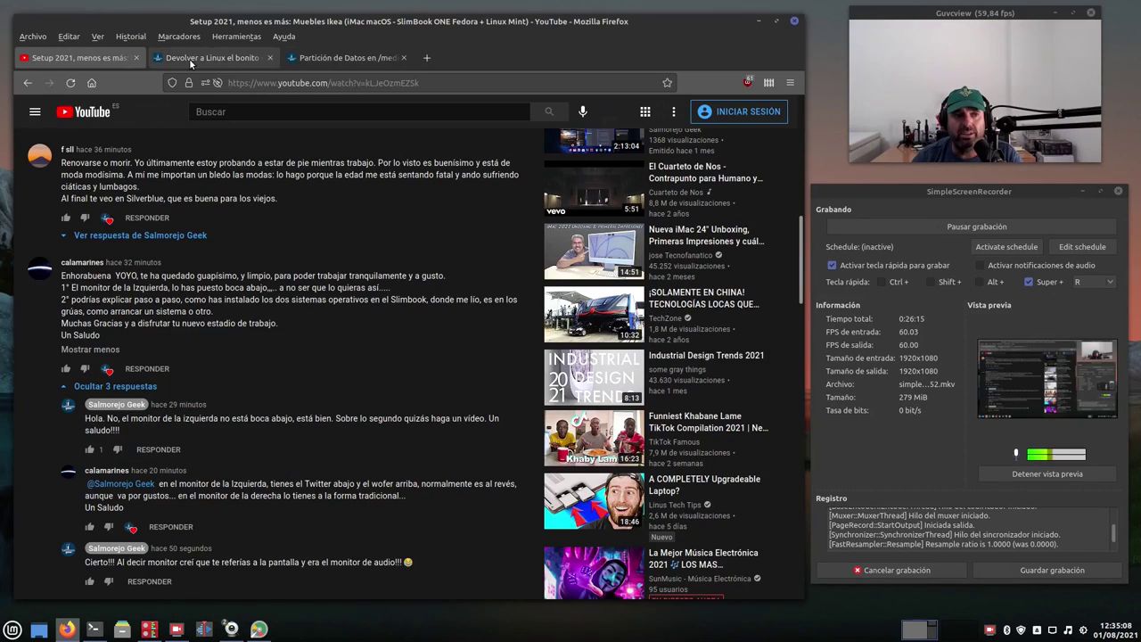
pyautogui.click(189, 58)
pyautogui.scroll(-3, 319, 290)
pyautogui.scroll(-15, 318, 290)
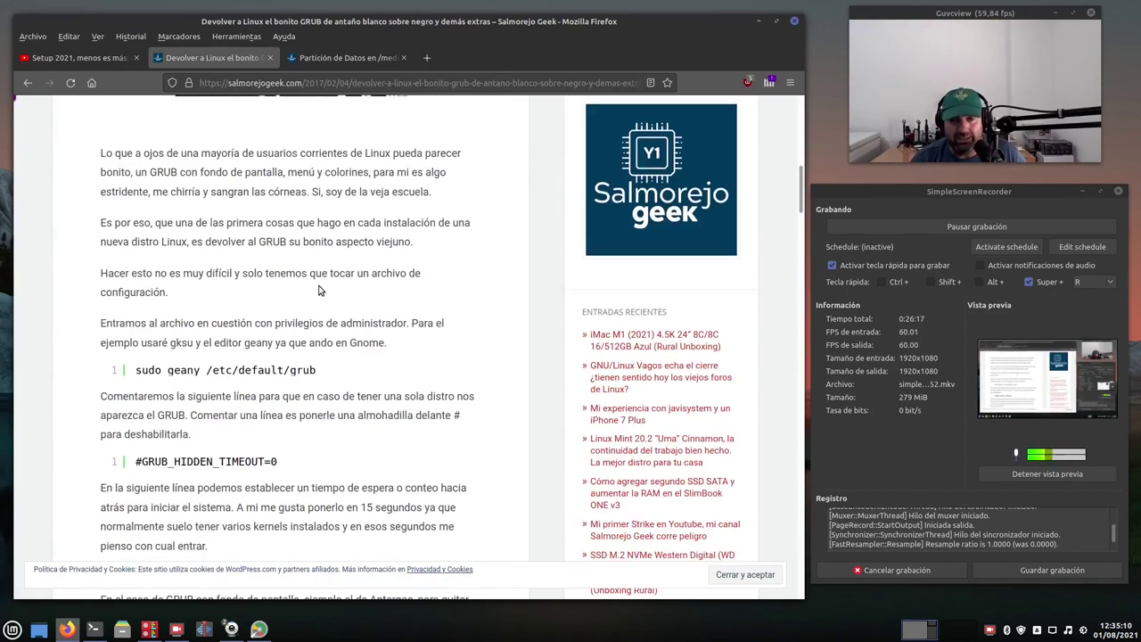
pyautogui.scroll(-3, 318, 289)
pyautogui.moveTo(278, 350); pyautogui.dragTo(135, 347)
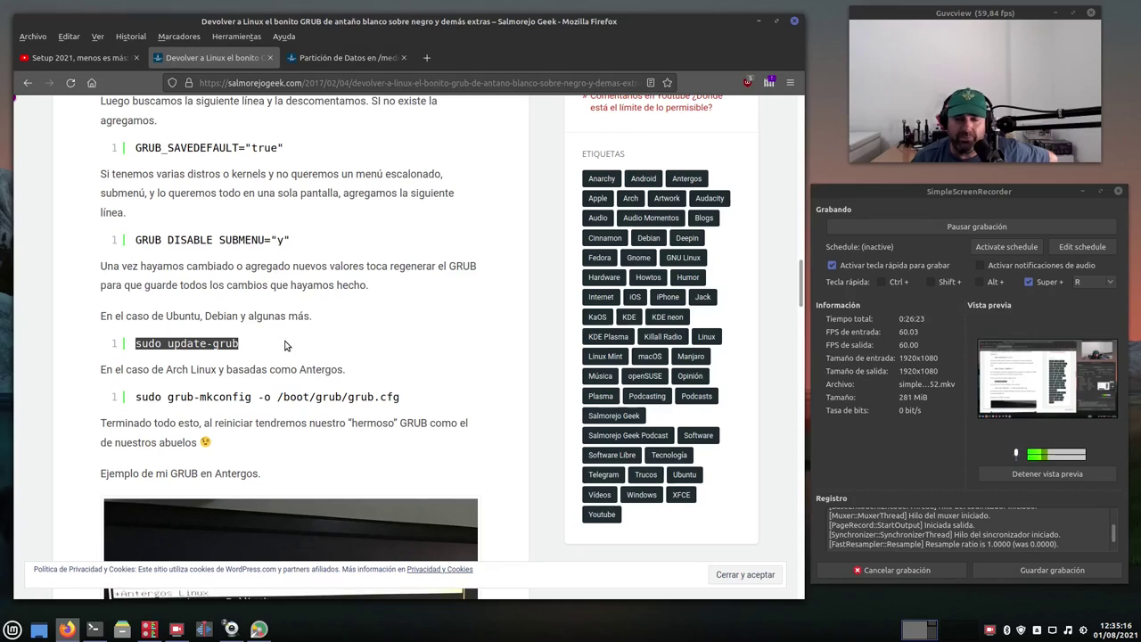
pyautogui.moveTo(285, 346); pyautogui.dragTo(111, 350)
pyautogui.click(312, 337)
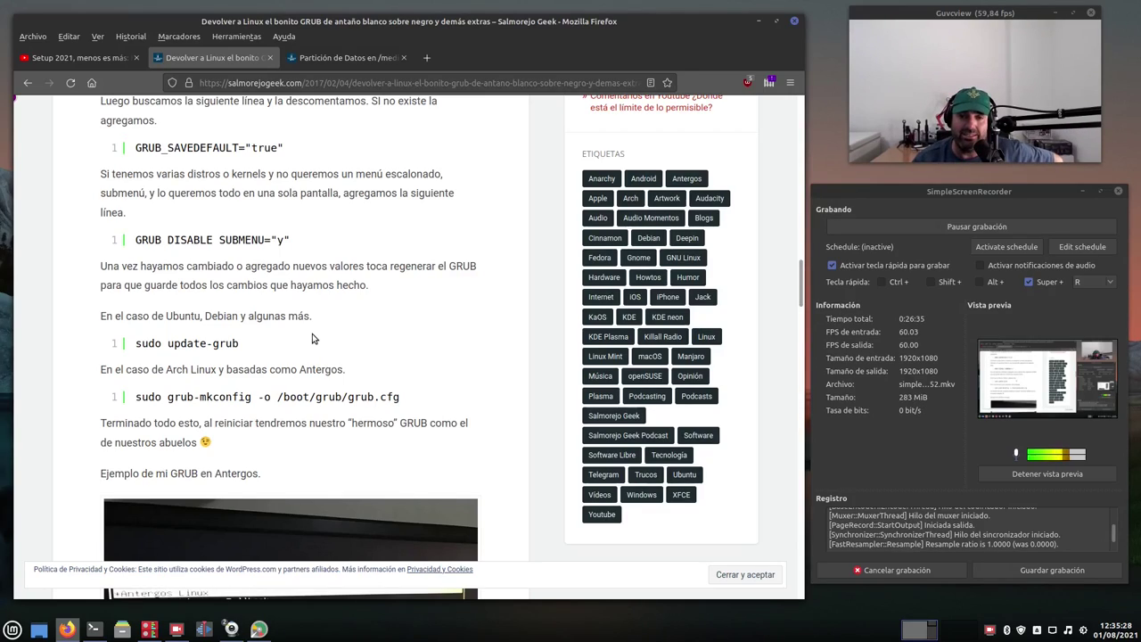
pyautogui.scroll(10, 338, 450)
pyautogui.scroll(10, 339, 450)
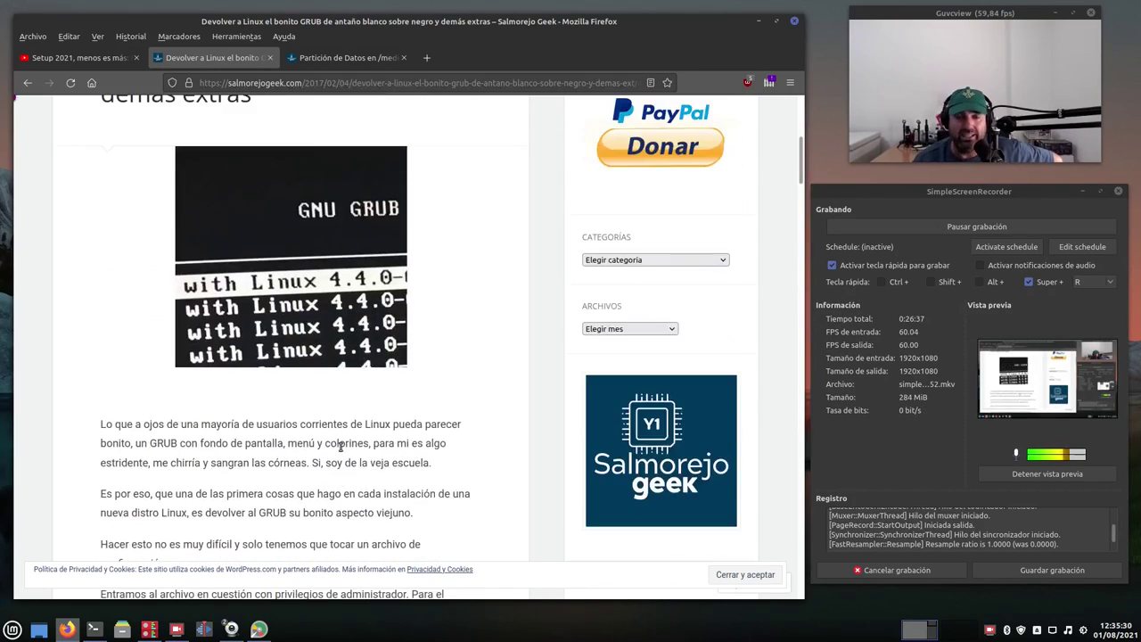
# Capture a screenshot of the desktop showing the GParted partition layout and save it in the Imágenes folder.
pyautogui.click(758, 21)
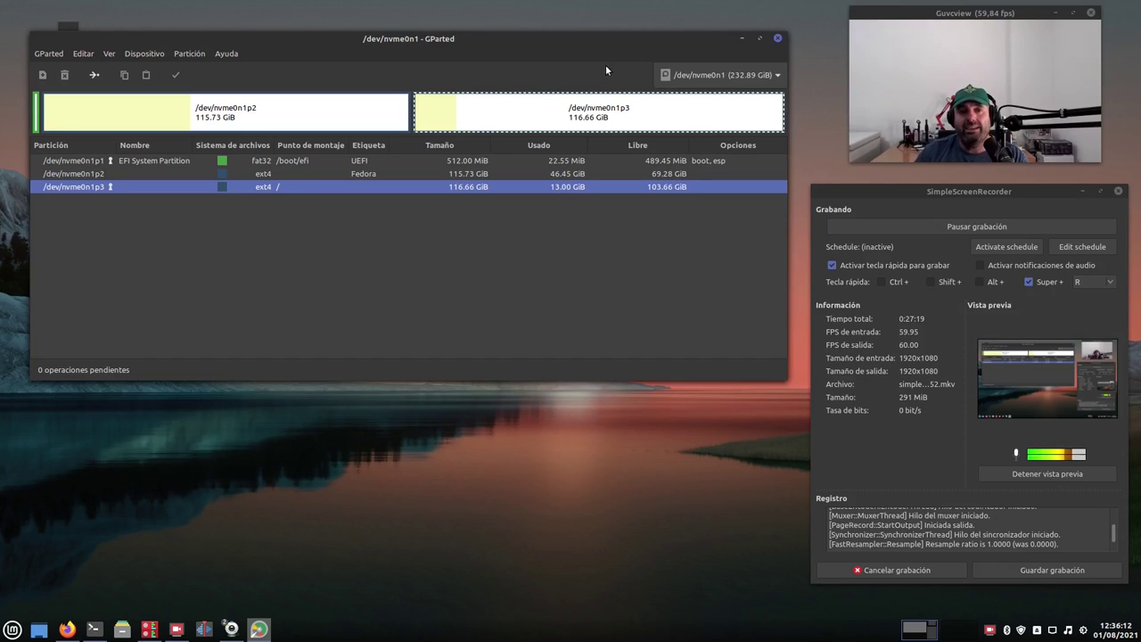
pyautogui.moveTo(592, 54); pyautogui.dragTo(590, 93)
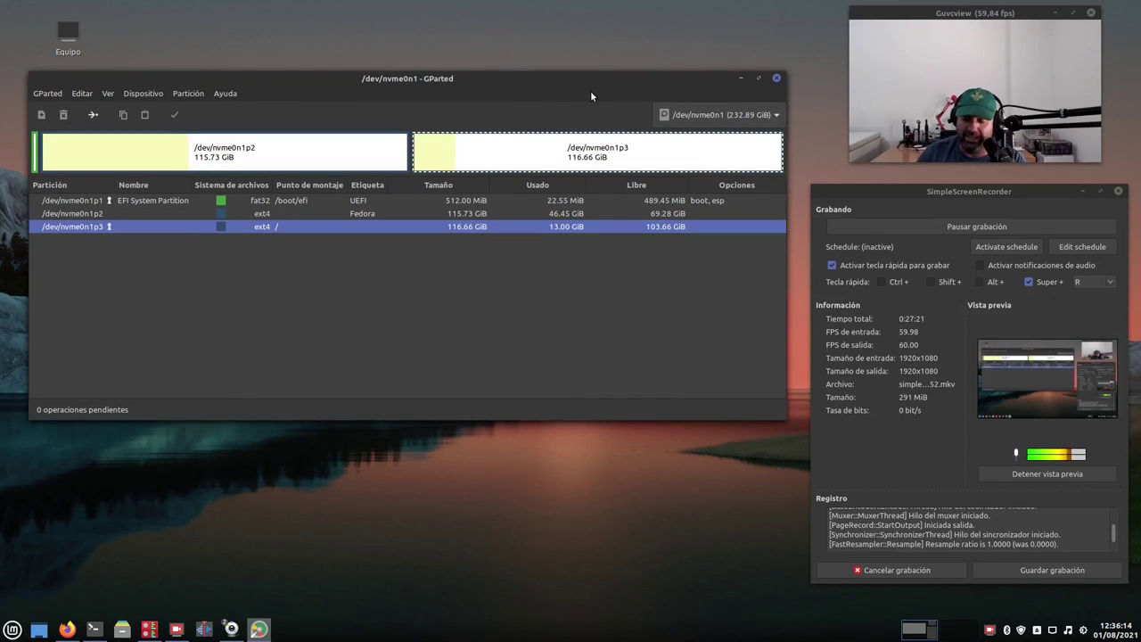
pyautogui.press('Print')
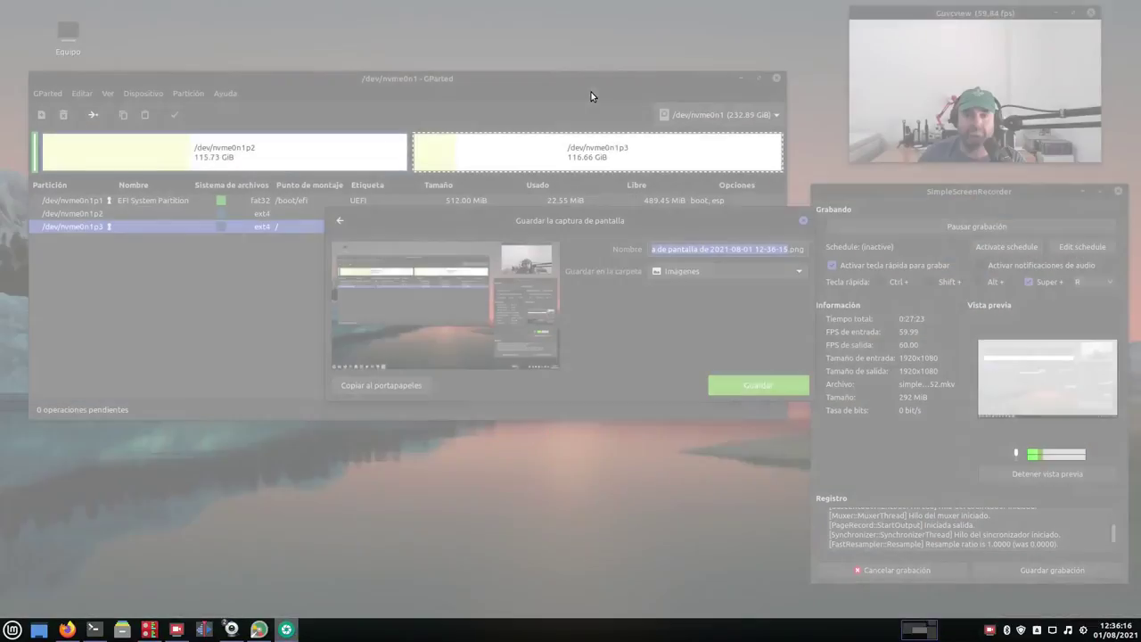
pyautogui.click(754, 387)
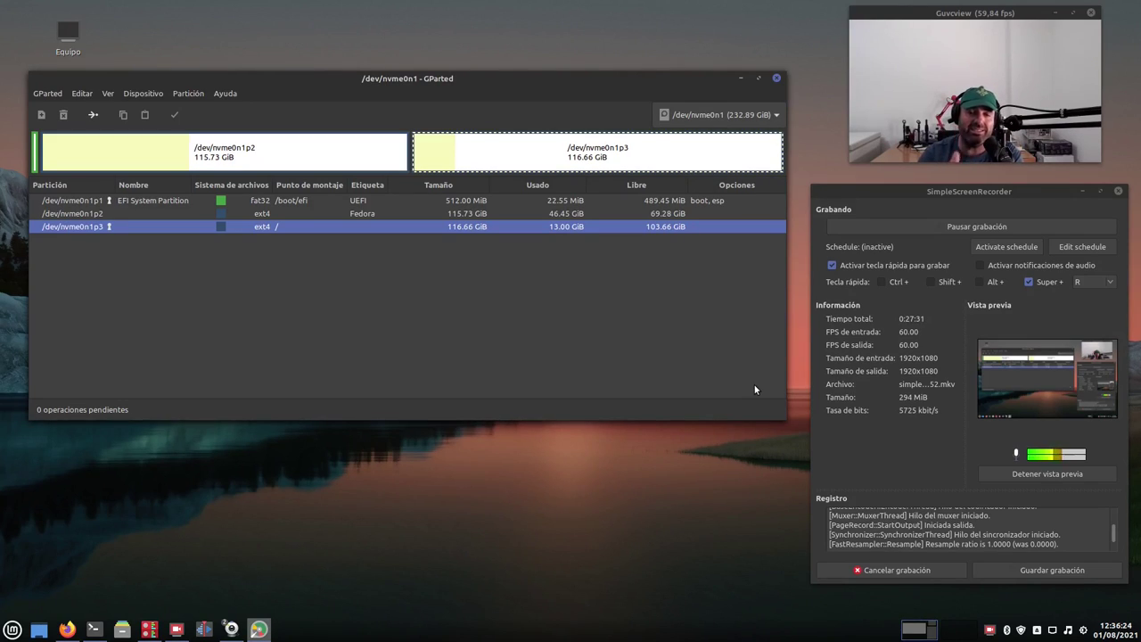
# Return to the Setup 2021 YouTube page in Firefox and review the video and its description.
pyautogui.click(67, 629)
pyautogui.scroll(-3, 281, 363)
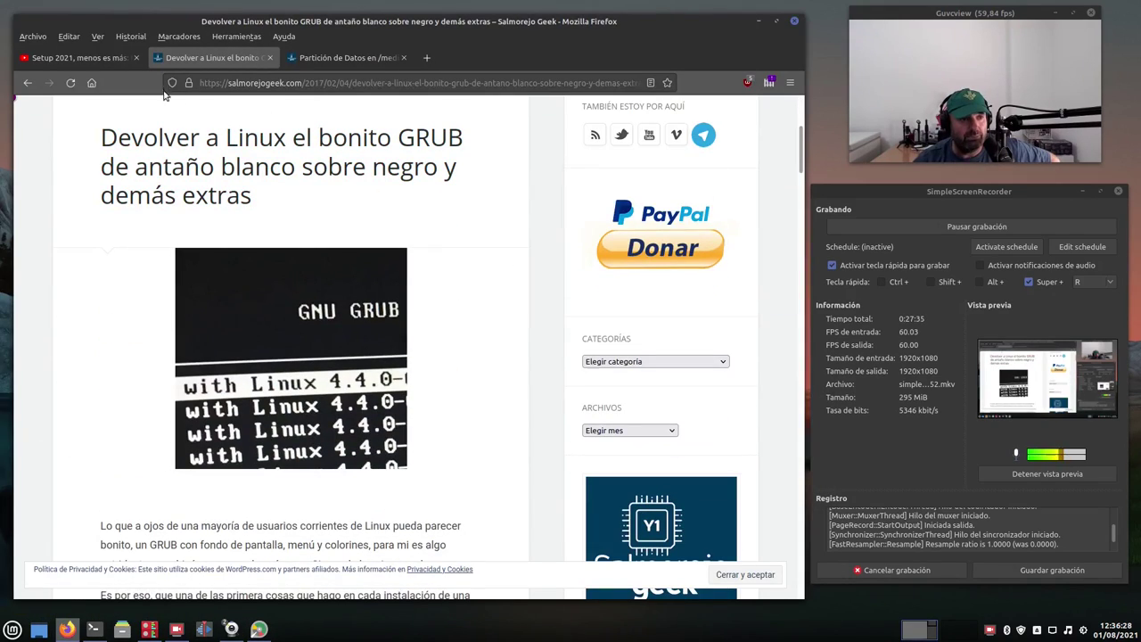
pyautogui.click(79, 57)
pyautogui.scroll(10, 244, 369)
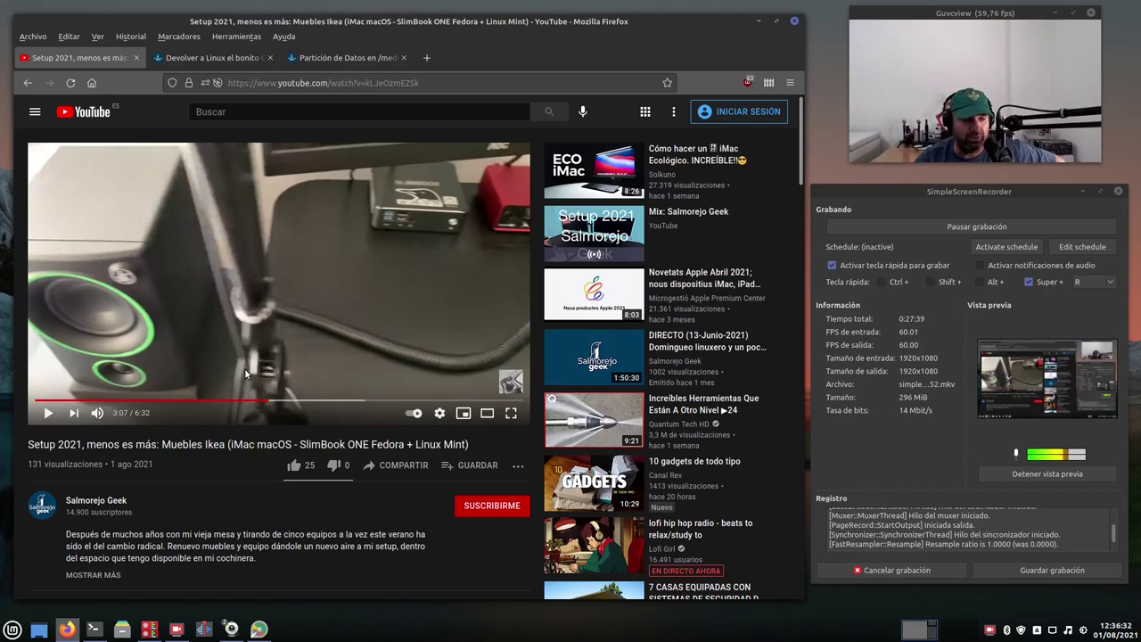
pyautogui.scroll(-3, 445, 380)
pyautogui.scroll(-4, 446, 384)
pyautogui.scroll(7, 434, 385)
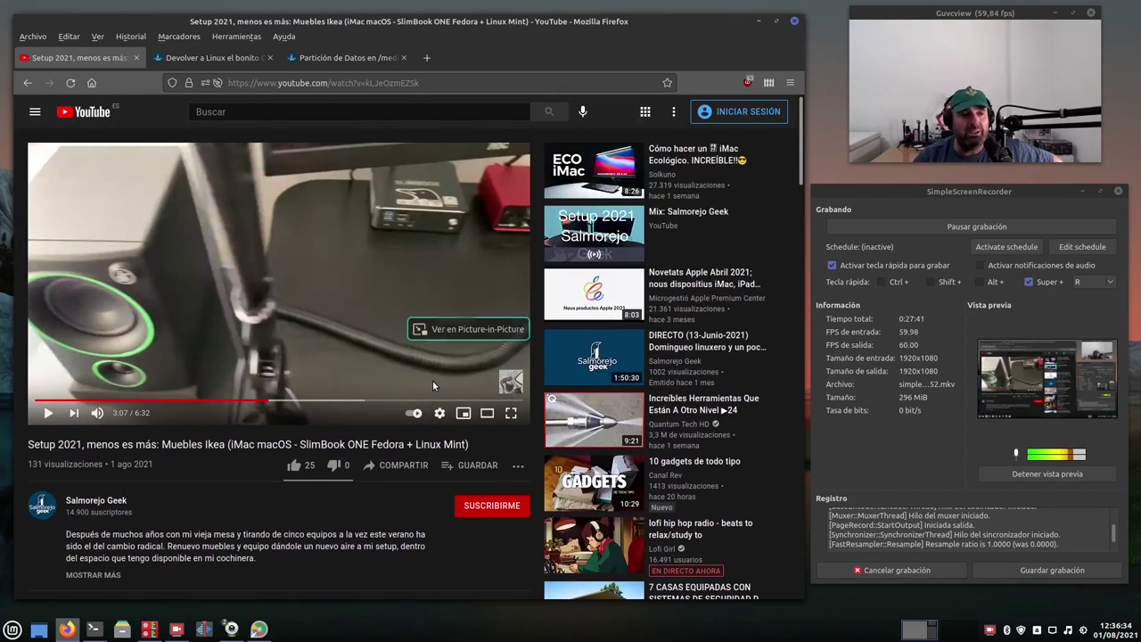